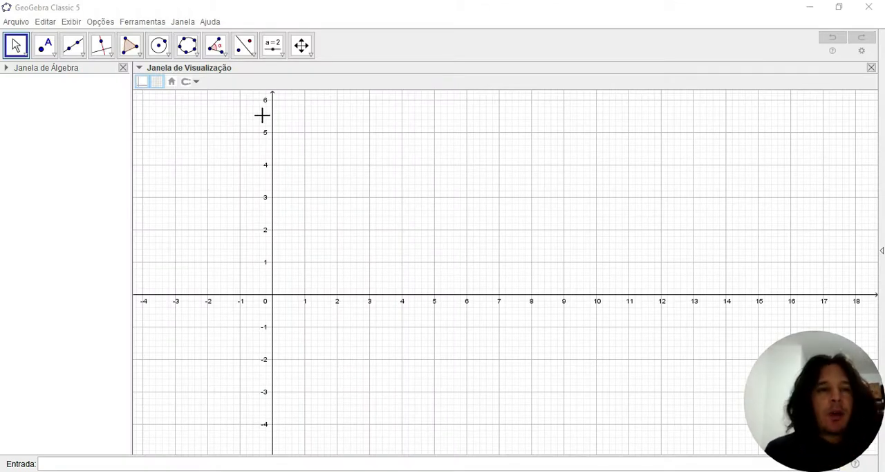
# - Draw a circle defined by three points at about (3.46, 2.38), (9.08, 4.66) and (3.84, 4.02)
pyautogui.click(168, 55)
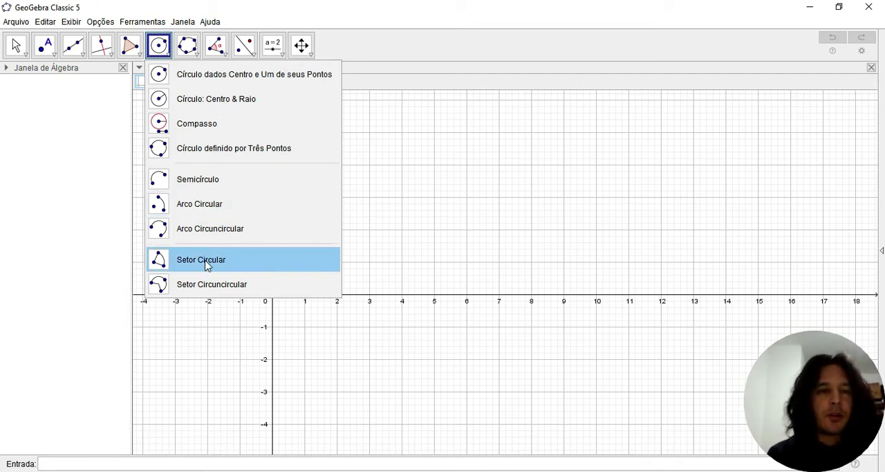
pyautogui.click(192, 154)
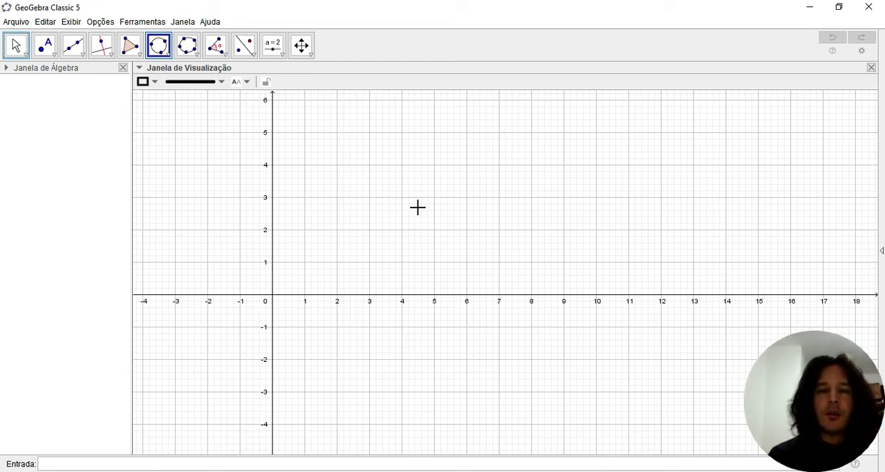
pyautogui.click(383, 217)
pyautogui.click(566, 144)
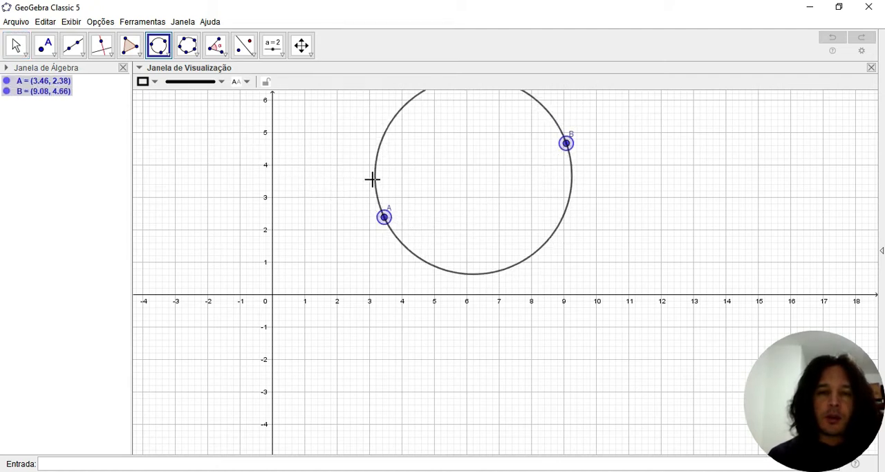
pyautogui.click(396, 164)
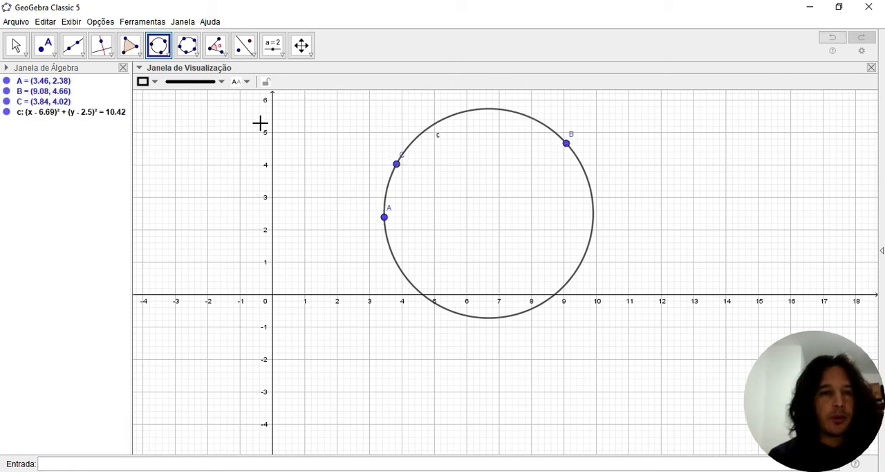
# - Draw two facing semicircles beside the circle, from about (16.32, 1.6) to (11.46, 1.66) and from about (11.56, 3.38) to (16.3, 3.28)
pyautogui.click(167, 56)
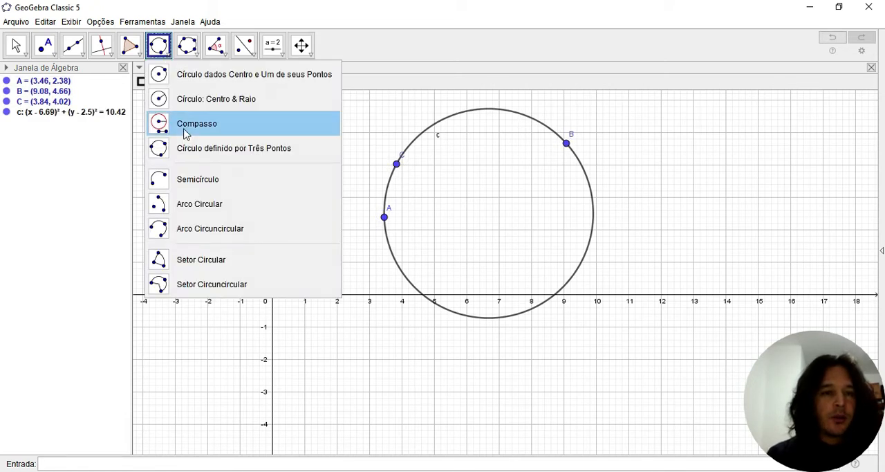
pyautogui.click(194, 181)
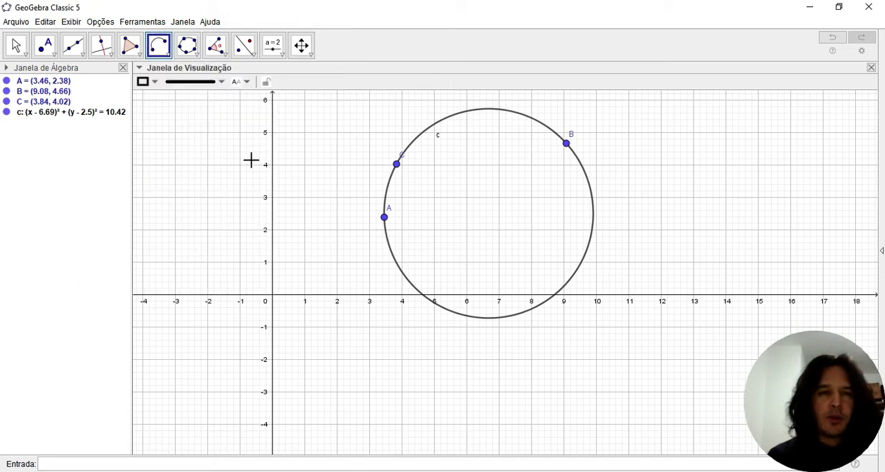
pyautogui.click(800, 242)
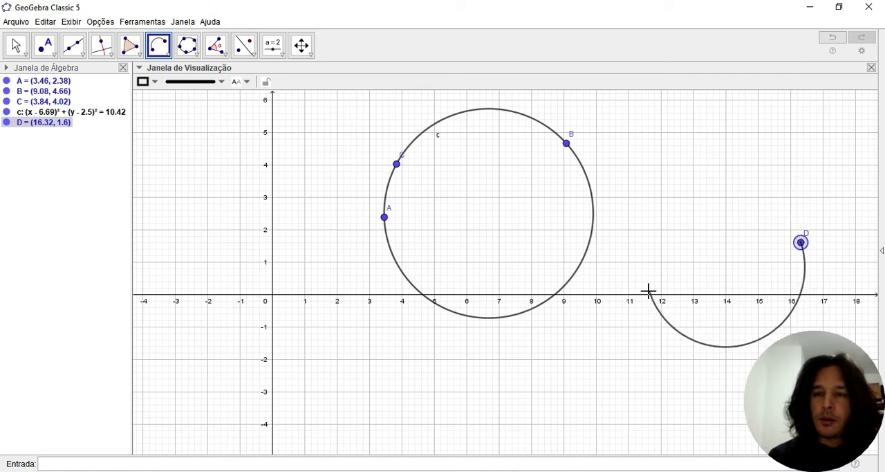
pyautogui.click(643, 240)
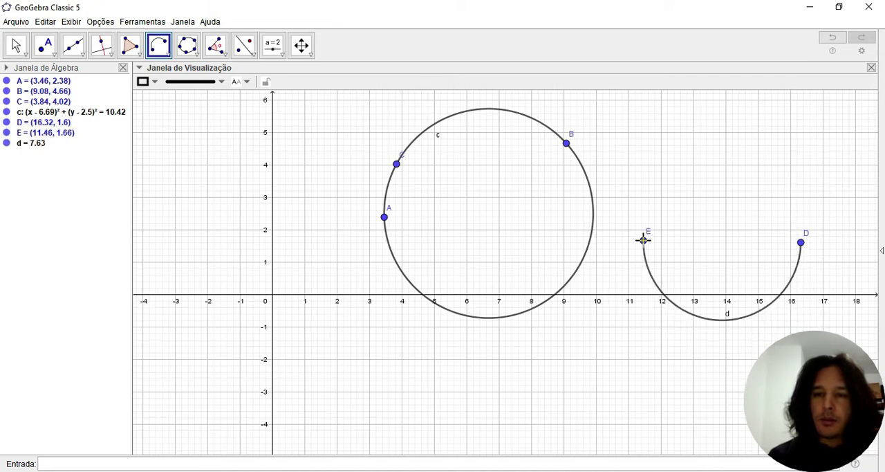
pyautogui.click(646, 185)
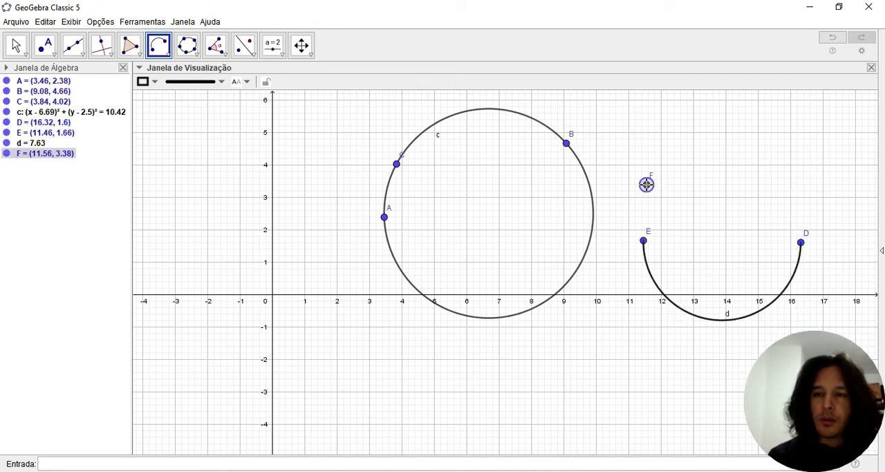
pyautogui.click(800, 188)
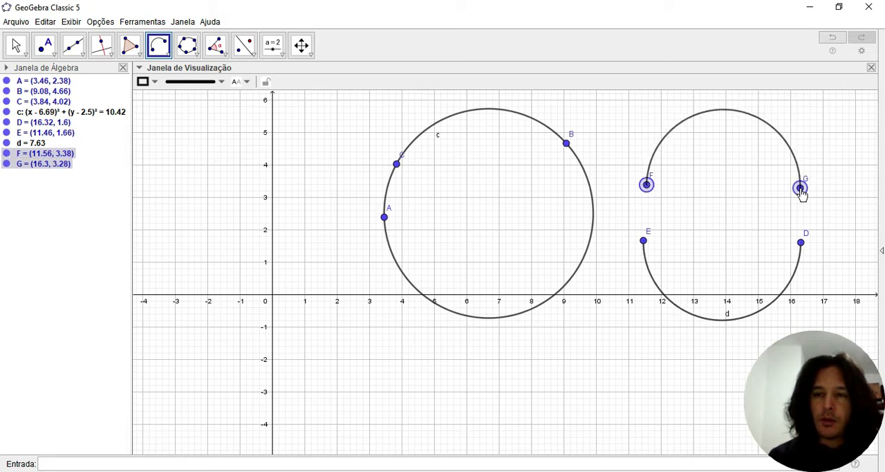
# - Draw a circular arc centred at (-1, 1) from (1, 2) to (-3, 2)
pyautogui.click(170, 58)
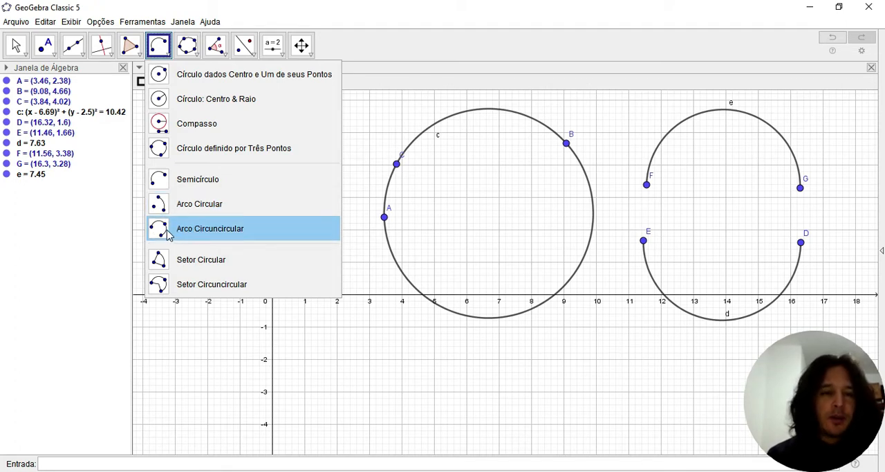
pyautogui.click(194, 204)
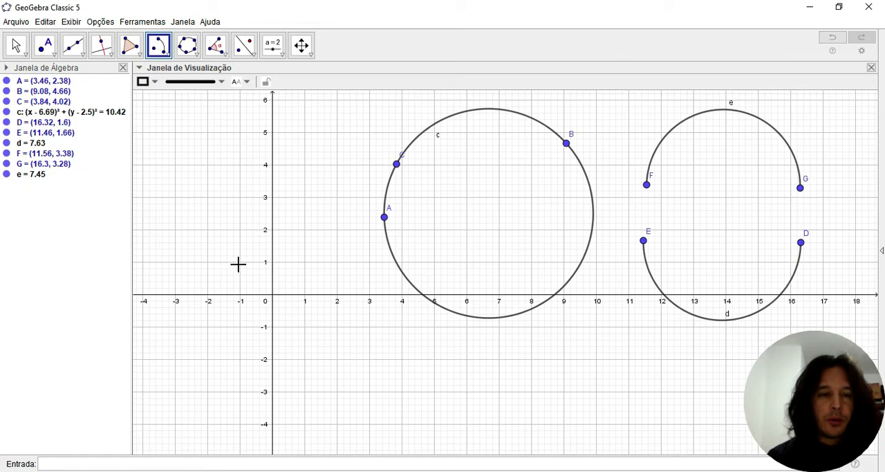
pyautogui.click(239, 263)
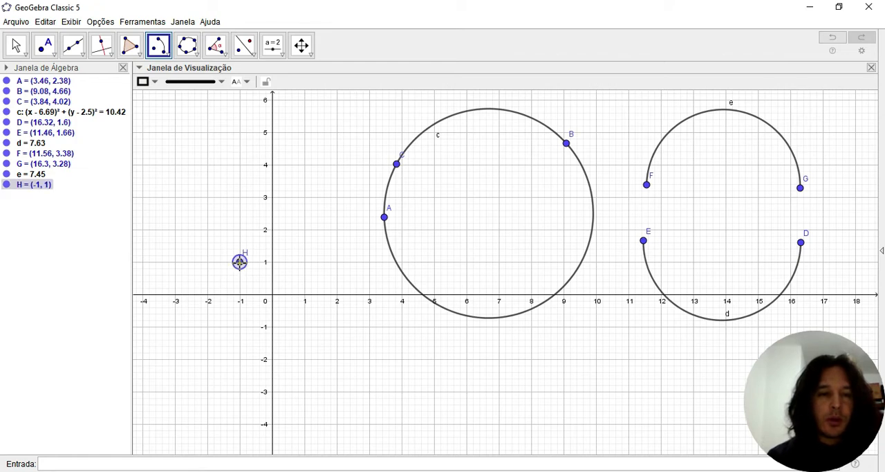
pyautogui.click(305, 229)
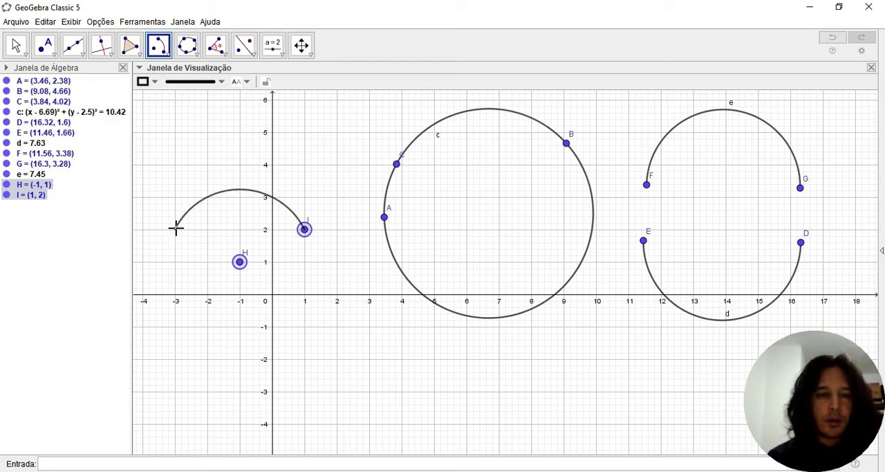
pyautogui.click(175, 229)
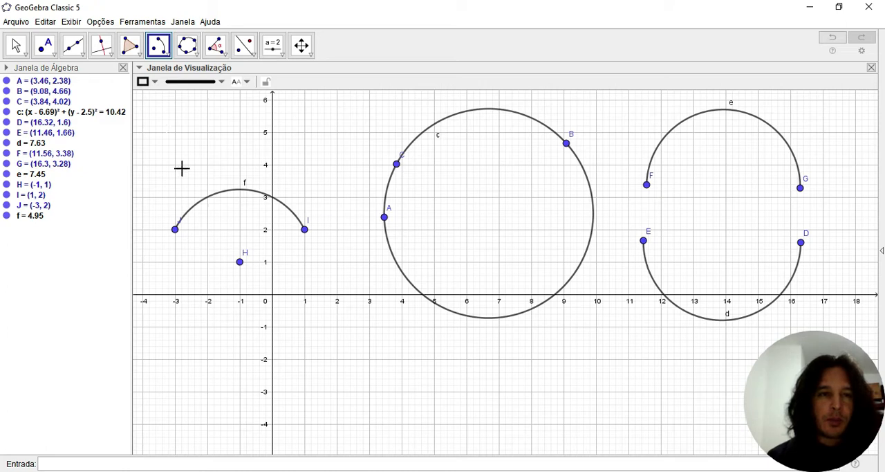
# - Draw a circumcircular arc through the points (-3, -1), (-1, -3) and (2, -1)
pyautogui.click(168, 54)
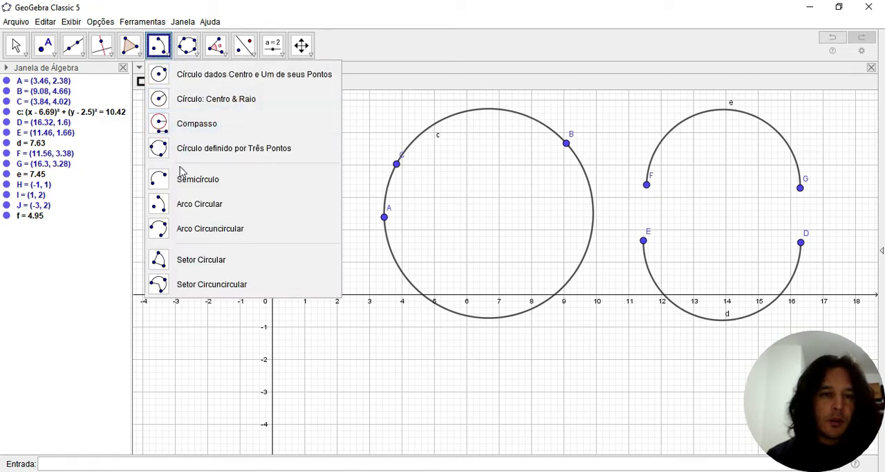
pyautogui.click(206, 233)
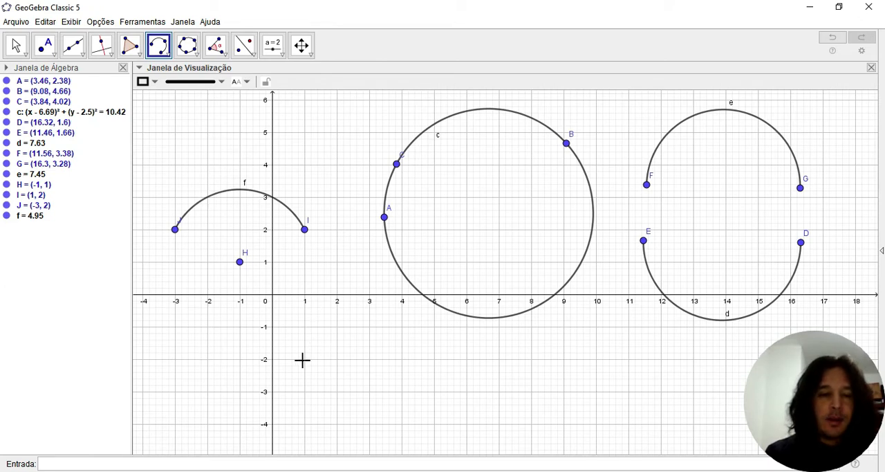
pyautogui.click(174, 327)
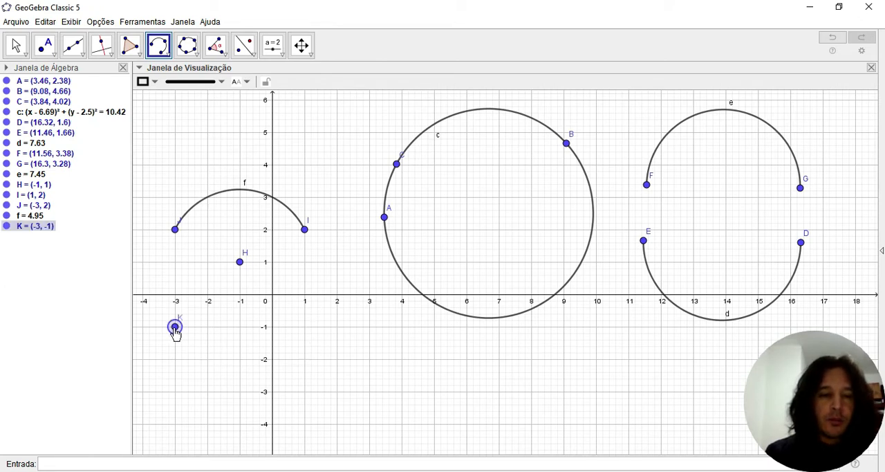
pyautogui.click(239, 390)
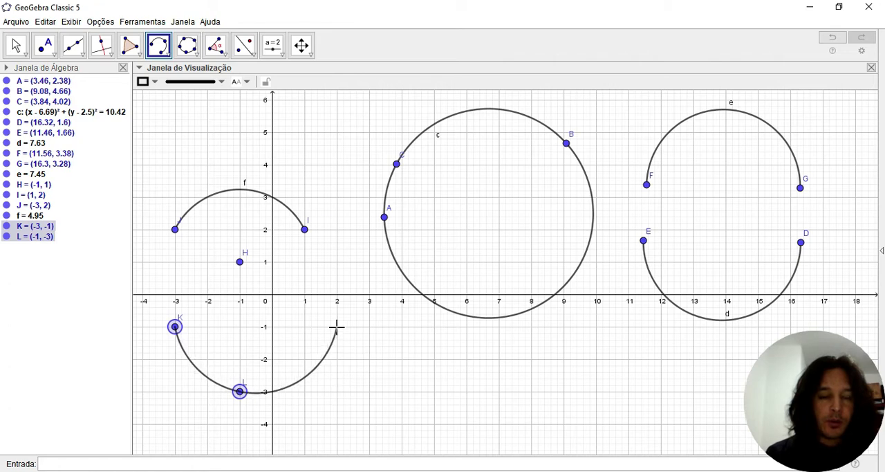
pyautogui.click(337, 325)
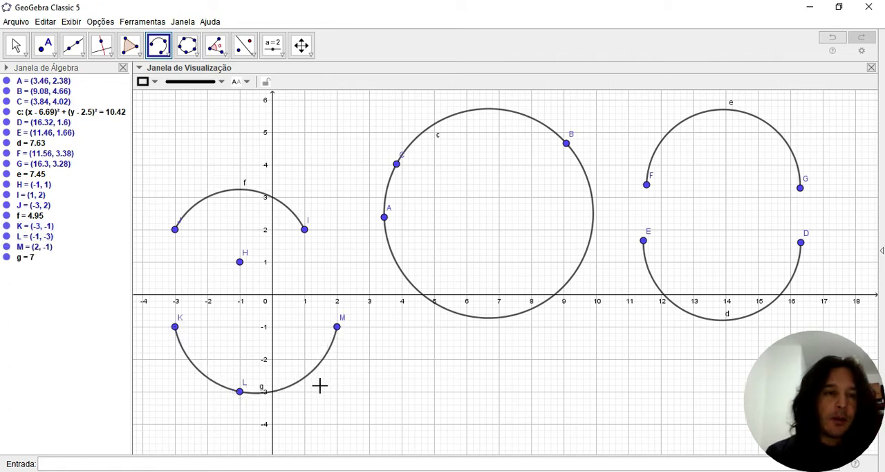
# - Draw a circular sector centred at (8, -3) from (10, -2) to (6, -2)
pyautogui.click(166, 56)
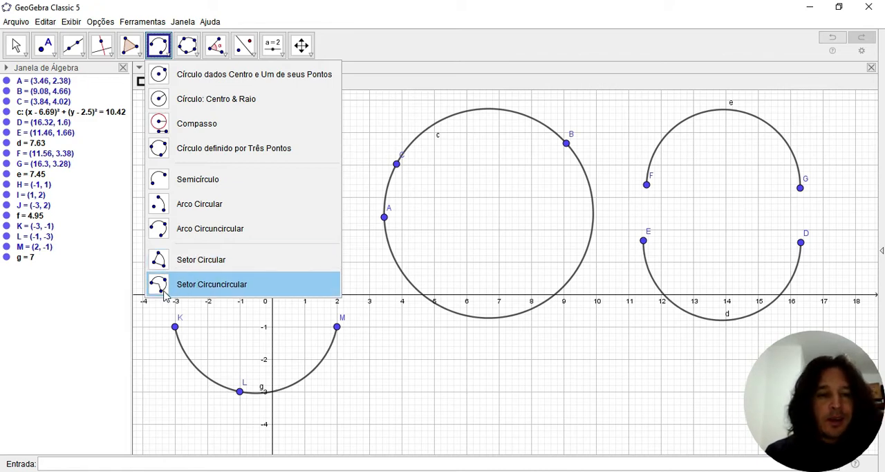
pyautogui.click(202, 259)
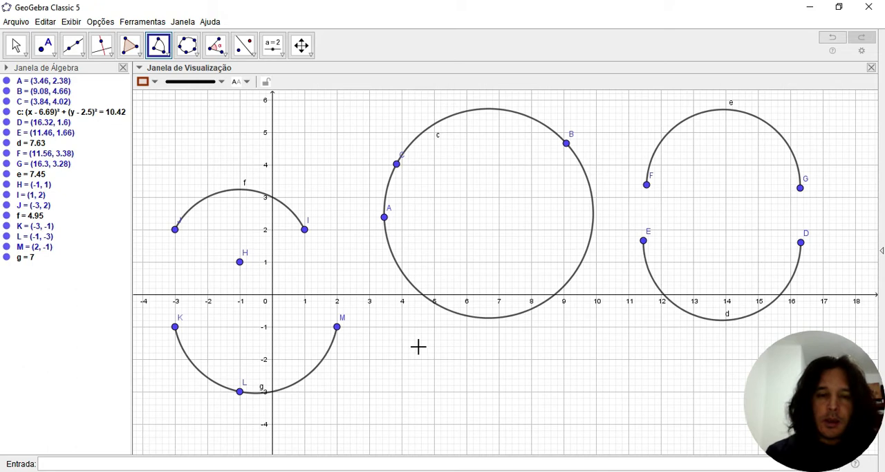
pyautogui.click(530, 392)
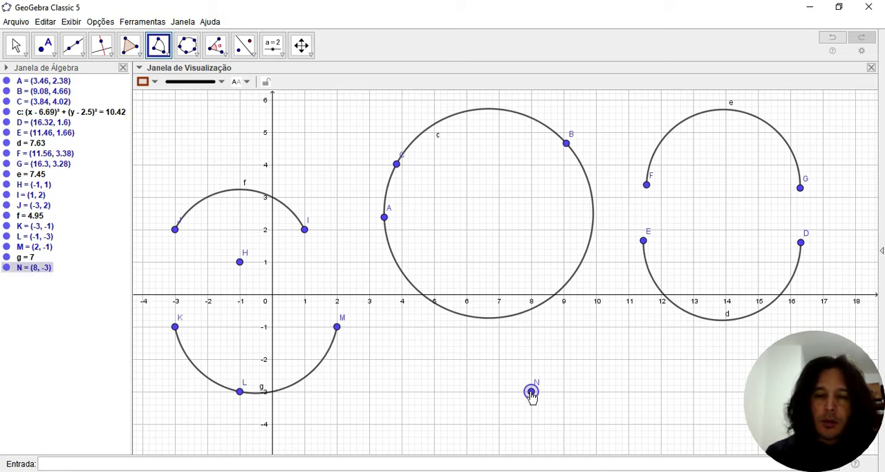
pyautogui.click(596, 357)
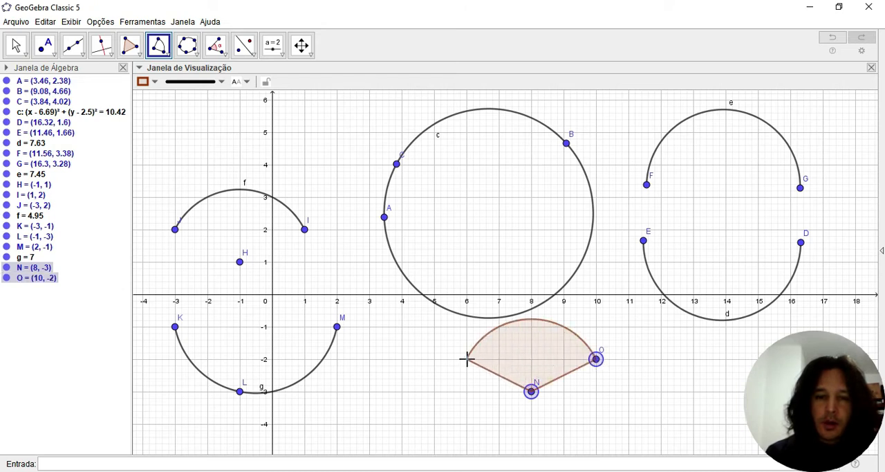
pyautogui.click(467, 358)
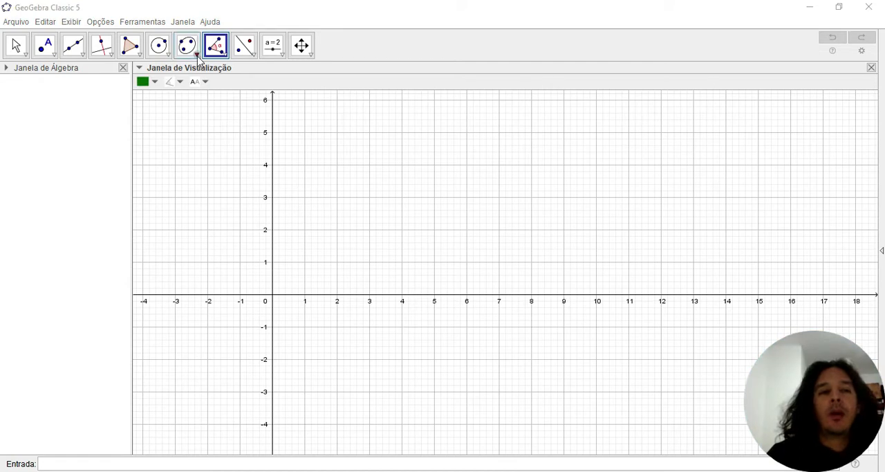
pyautogui.click(197, 55)
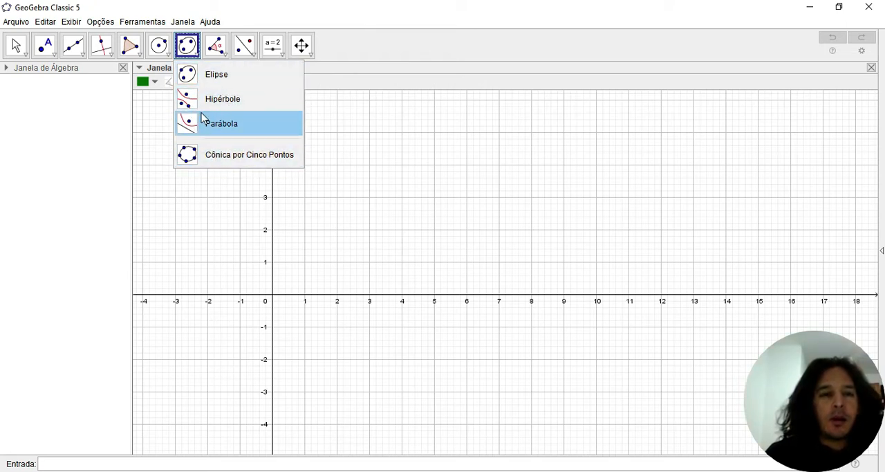
# - Create an angle from three new points at (6, 2), (2, 2) and (6, 5), with its vertex at (2, 2)
pyautogui.moveTo(217, 53)
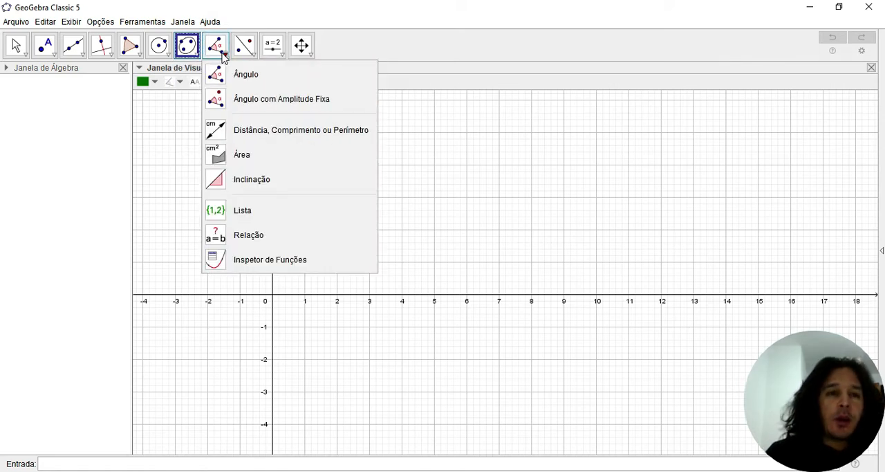
pyautogui.click(222, 58)
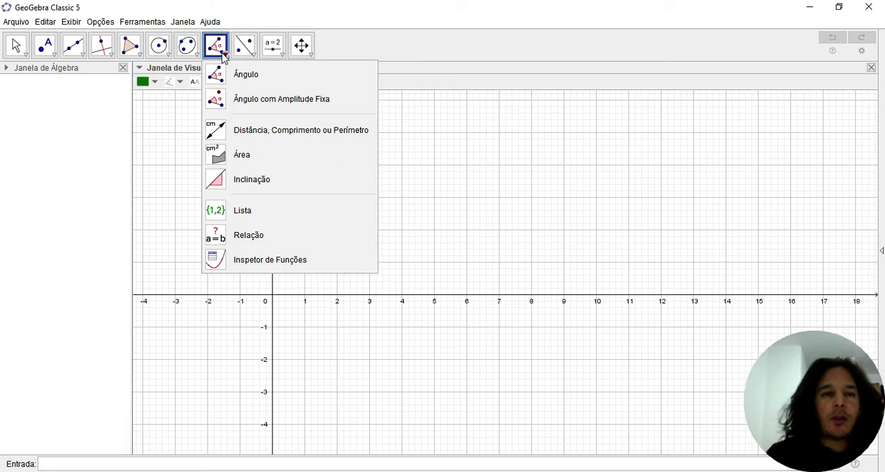
pyautogui.click(252, 79)
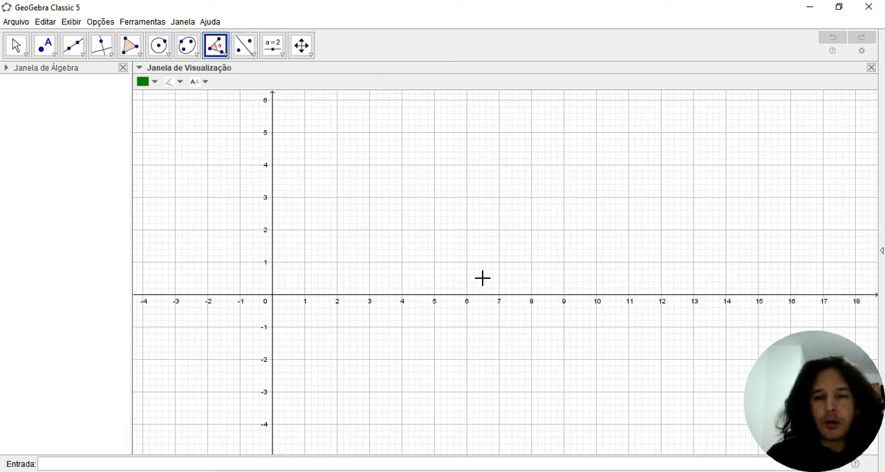
pyautogui.click(465, 230)
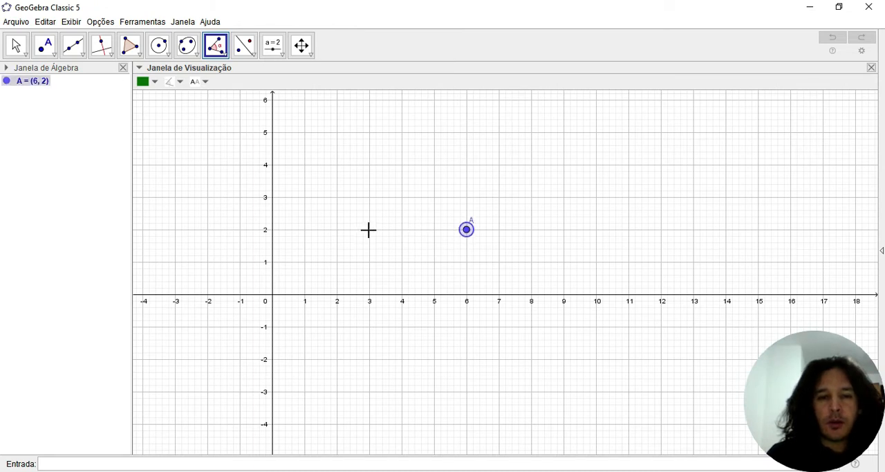
pyautogui.click(337, 230)
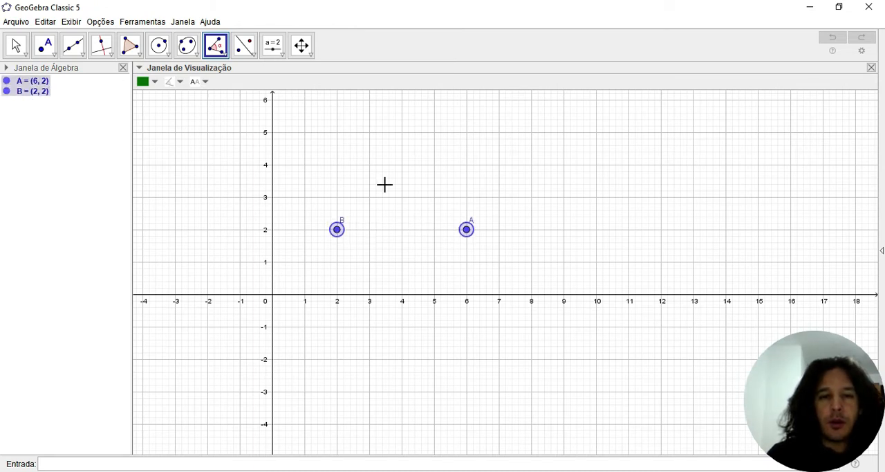
pyautogui.click(466, 132)
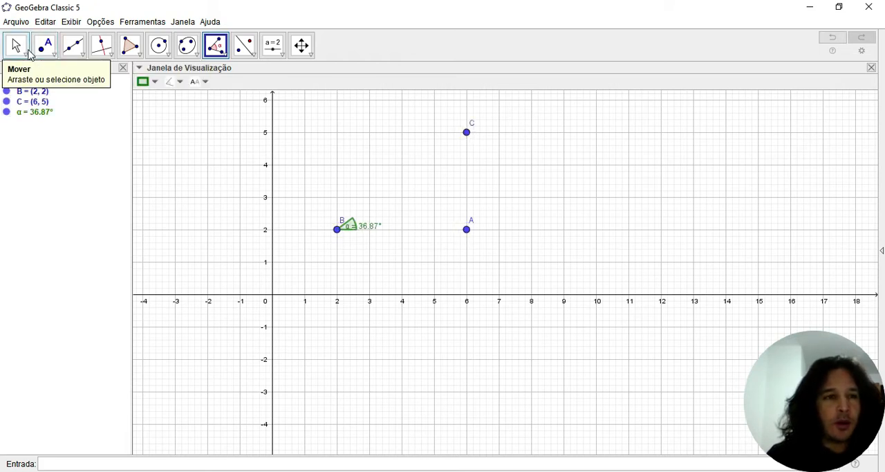
# - Draw segments from A to B and from B to C as the angle's sides, and move the angle's label off segment AB
pyautogui.click(81, 54)
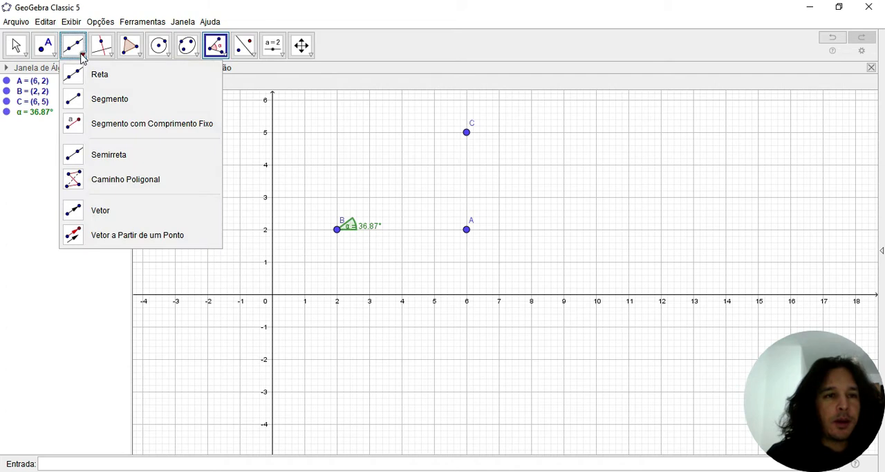
pyautogui.click(100, 105)
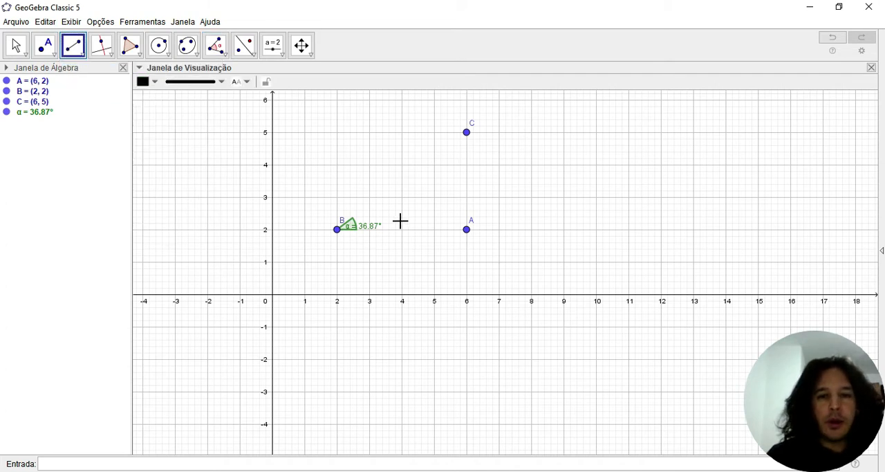
pyautogui.click(466, 230)
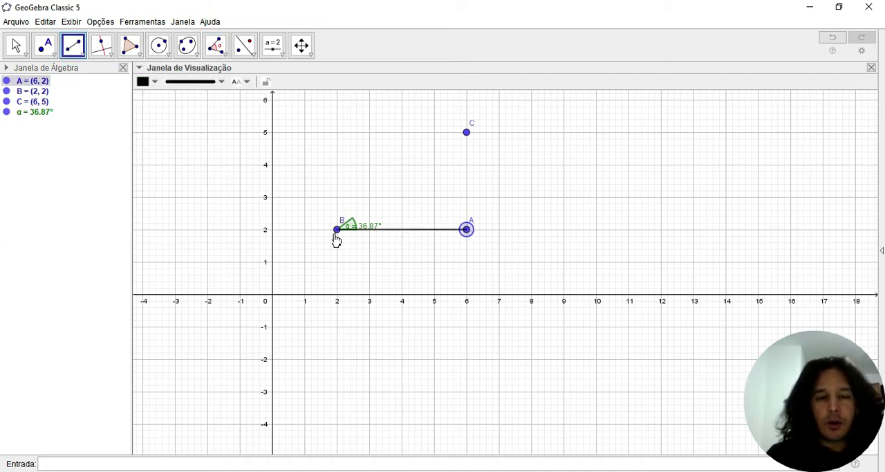
pyautogui.click(336, 233)
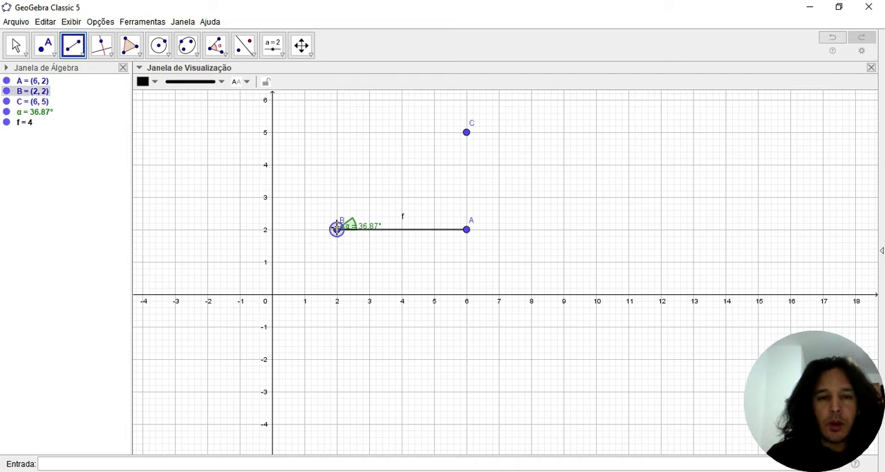
pyautogui.click(336, 229)
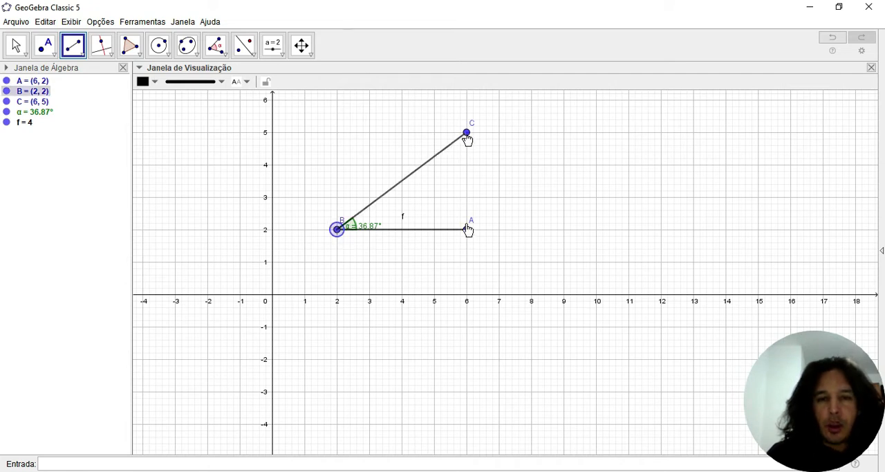
pyautogui.click(467, 134)
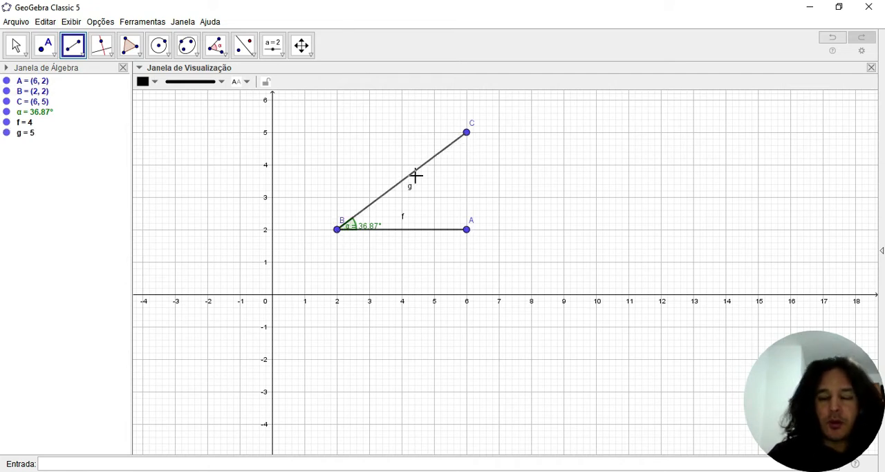
pyautogui.click(17, 45)
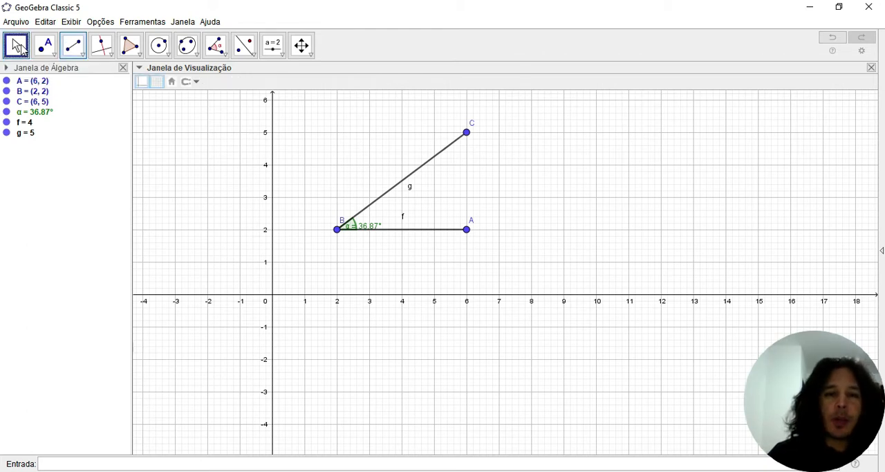
pyautogui.moveTo(379, 229); pyautogui.dragTo(391, 225)
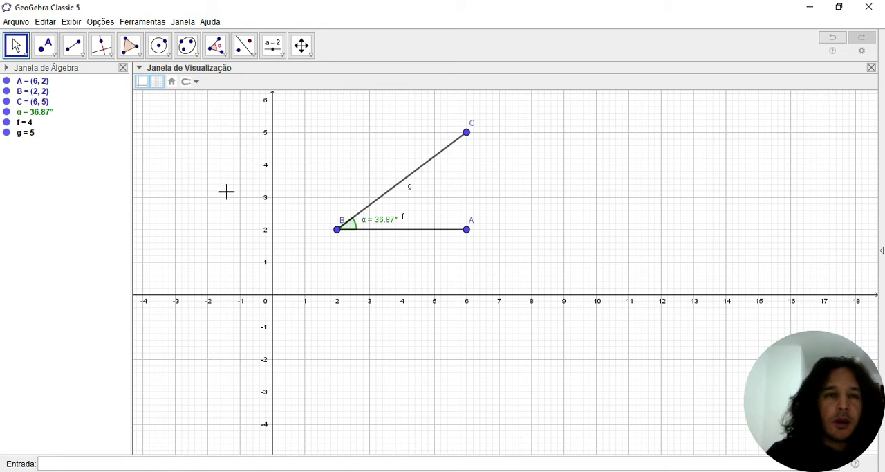
# - Create a counterclockwise 45° fixed-size angle from a new point at (14, 2) with its vertex at (10, 2)
pyautogui.click(224, 55)
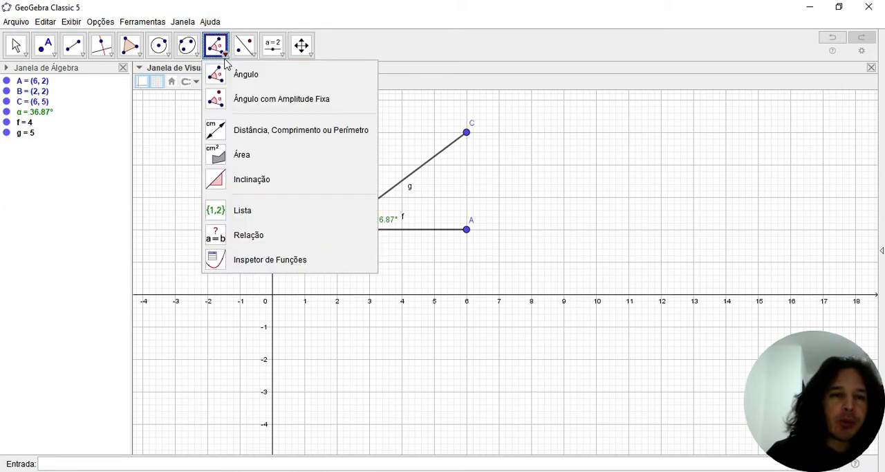
pyautogui.click(241, 100)
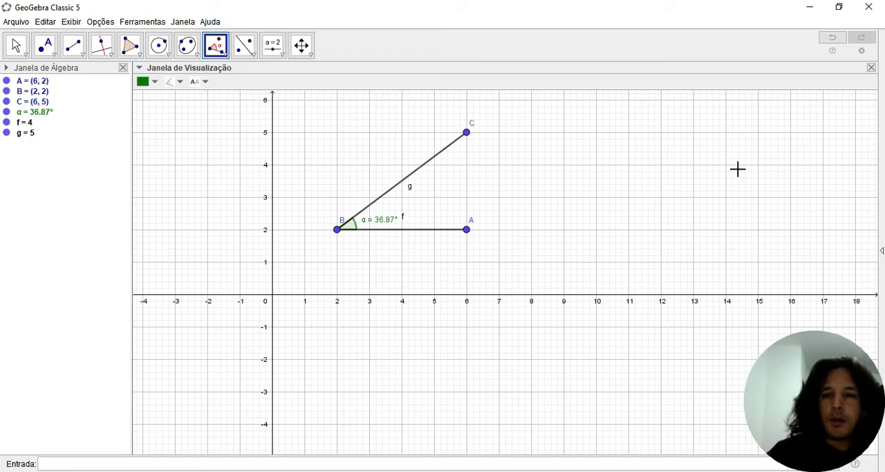
pyautogui.click(726, 230)
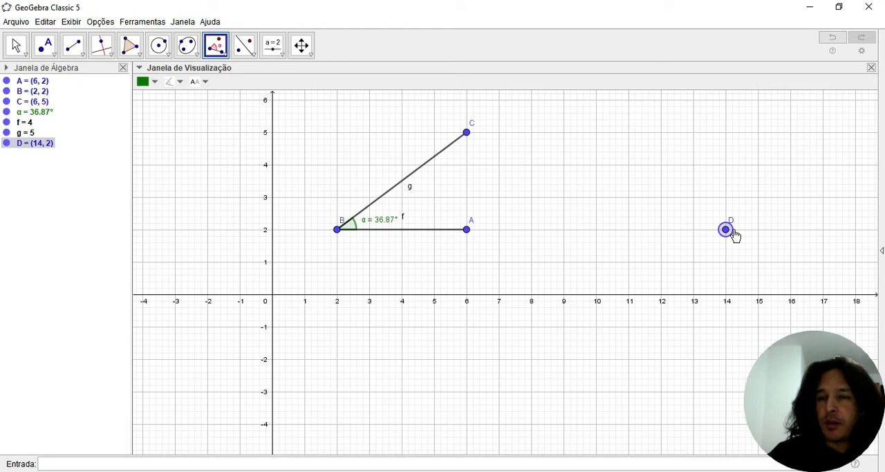
pyautogui.click(597, 230)
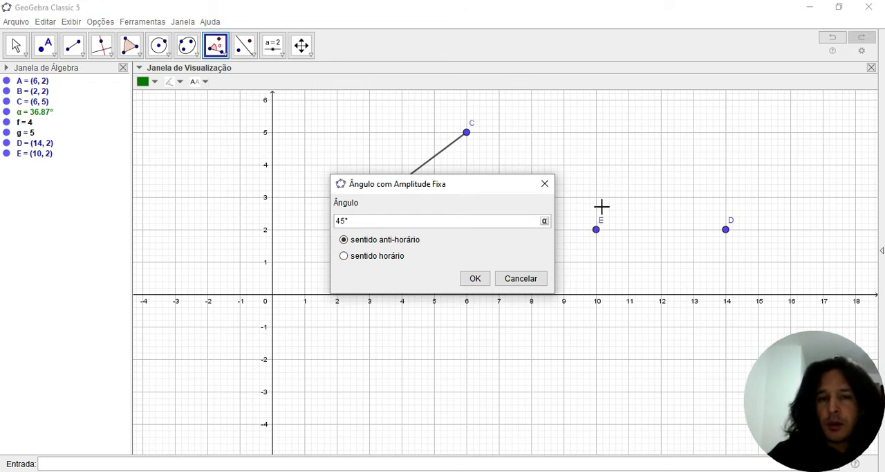
pyautogui.click(475, 278)
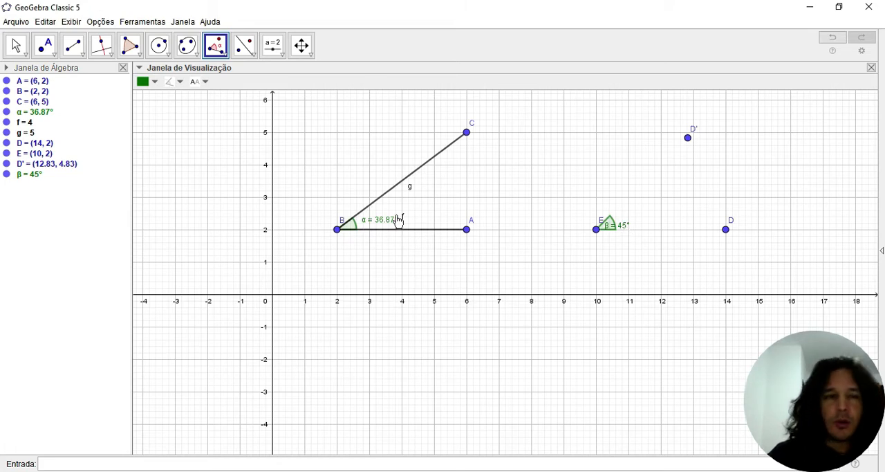
# - Measure the lengths of segments BC and AB with the Distance or Length tool
pyautogui.click(223, 55)
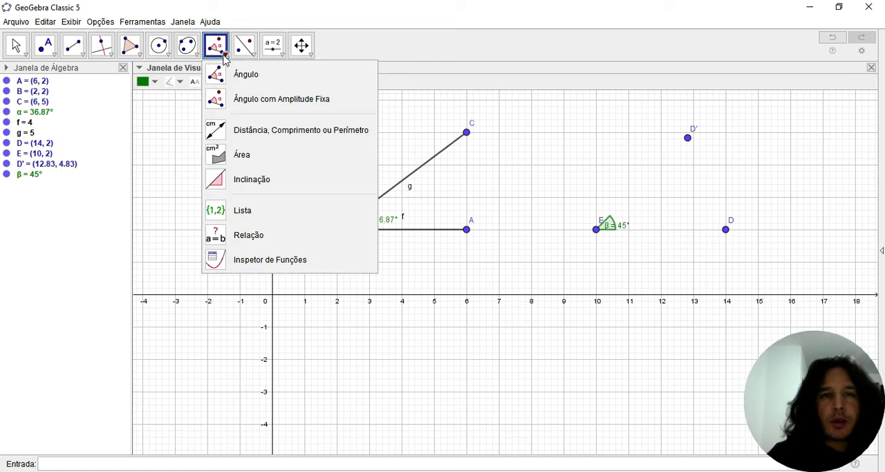
pyautogui.click(256, 133)
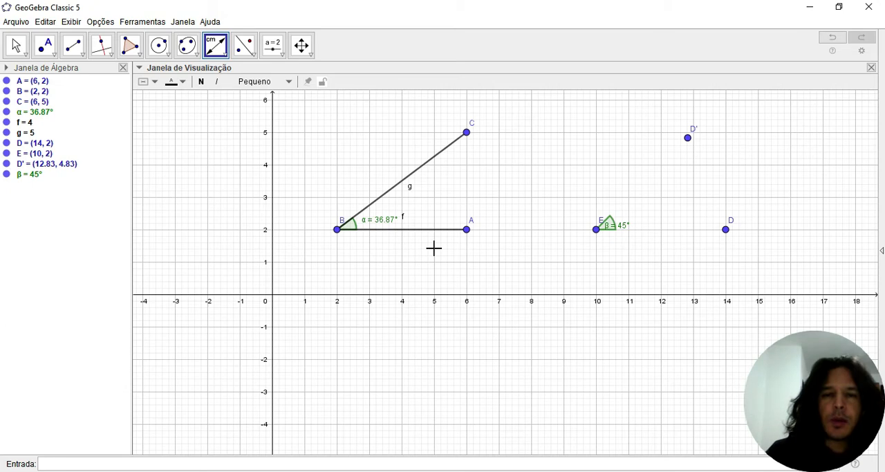
pyautogui.click(420, 171)
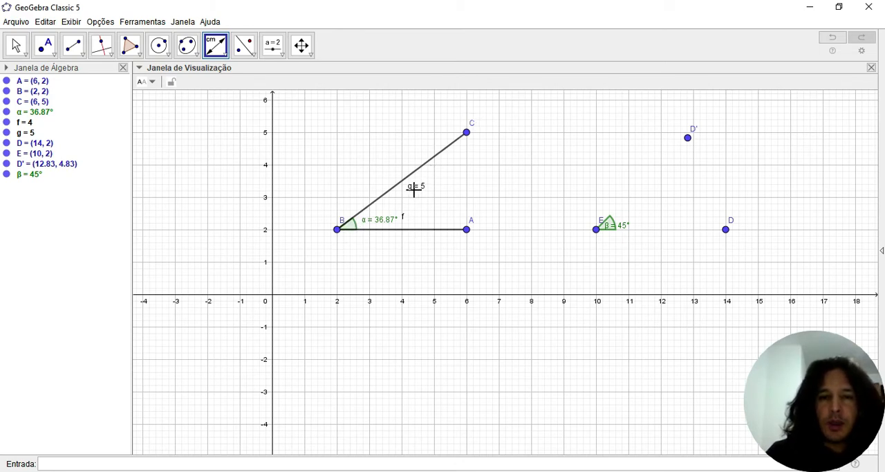
pyautogui.click(426, 230)
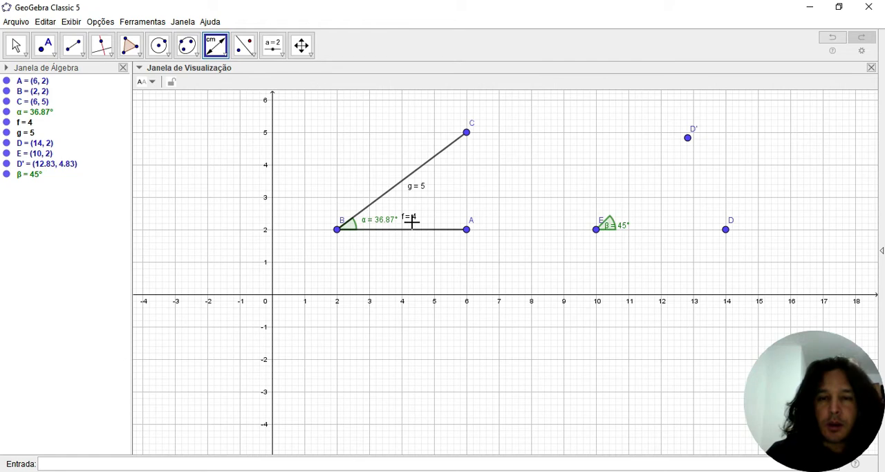
# - Place a point at about (2.28, 4.7) and measure its distance to segment BC
pyautogui.click(222, 55)
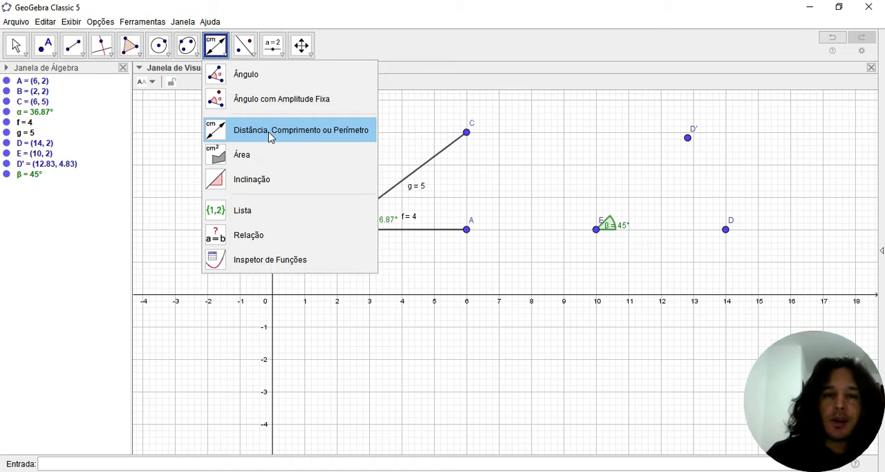
pyautogui.click(53, 55)
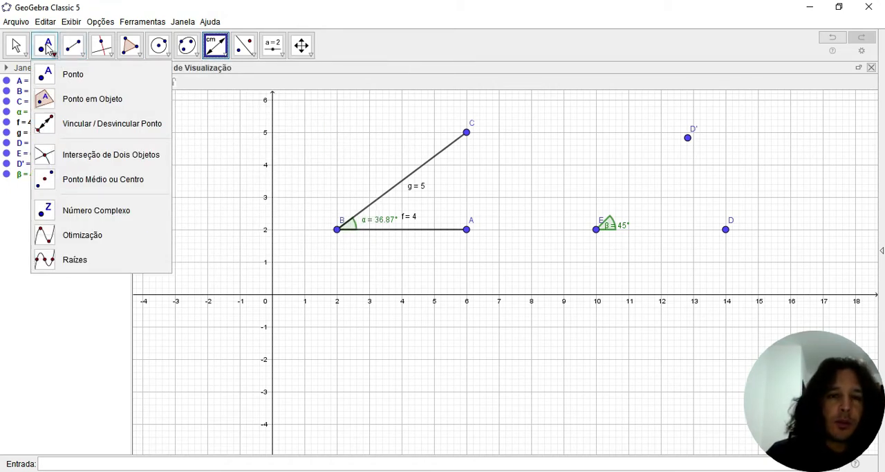
pyautogui.click(47, 47)
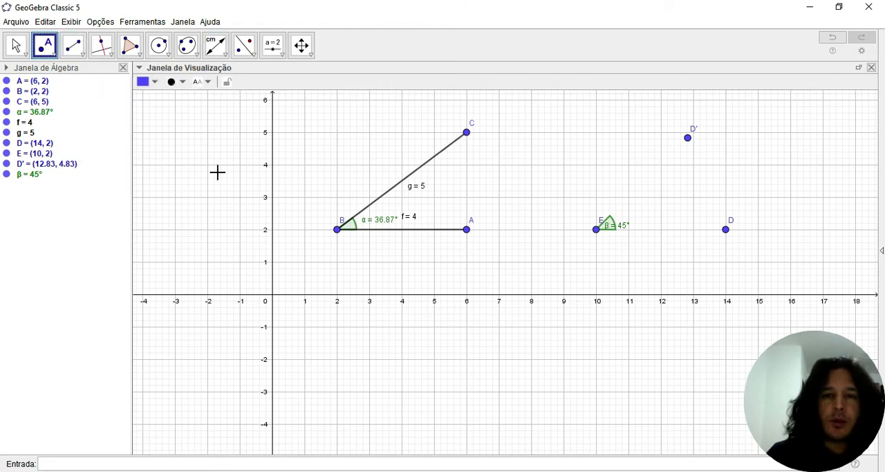
pyautogui.click(346, 142)
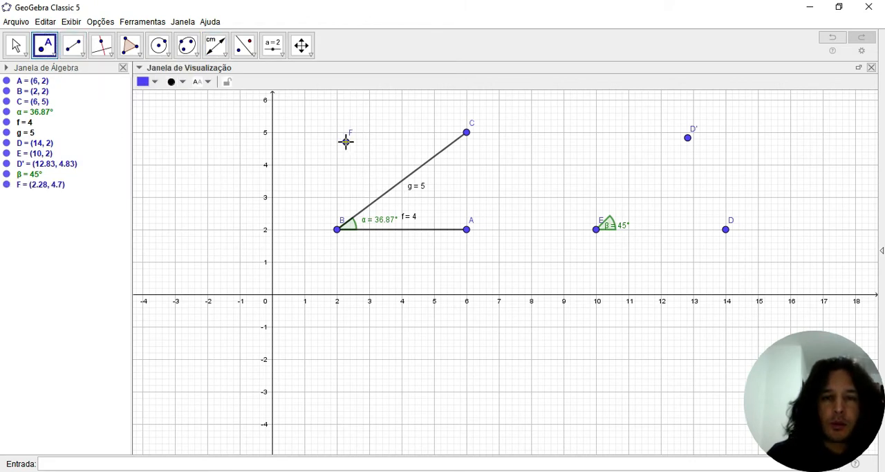
pyautogui.click(215, 45)
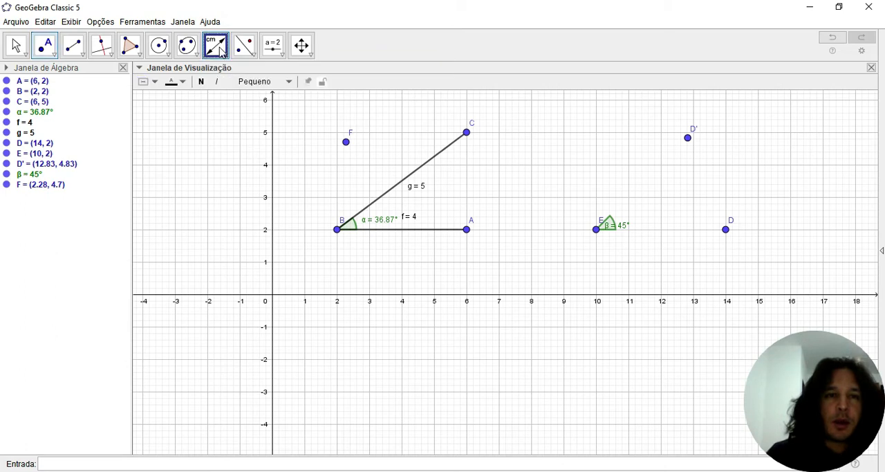
pyautogui.click(346, 143)
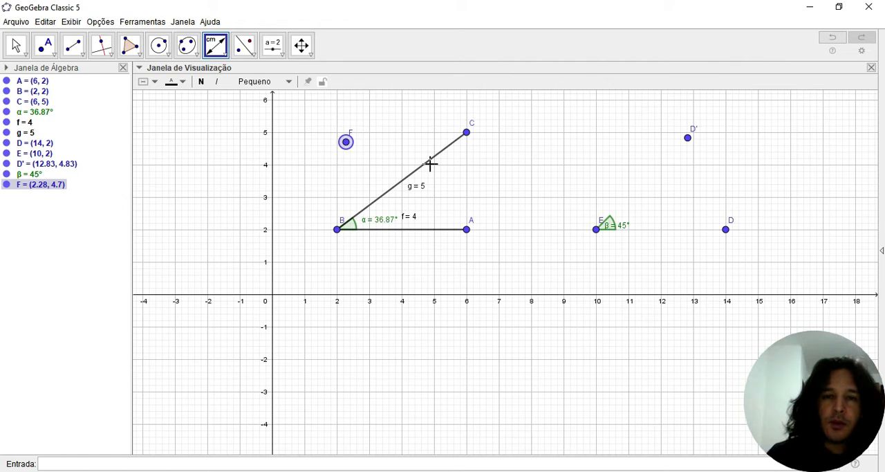
pyautogui.click(430, 162)
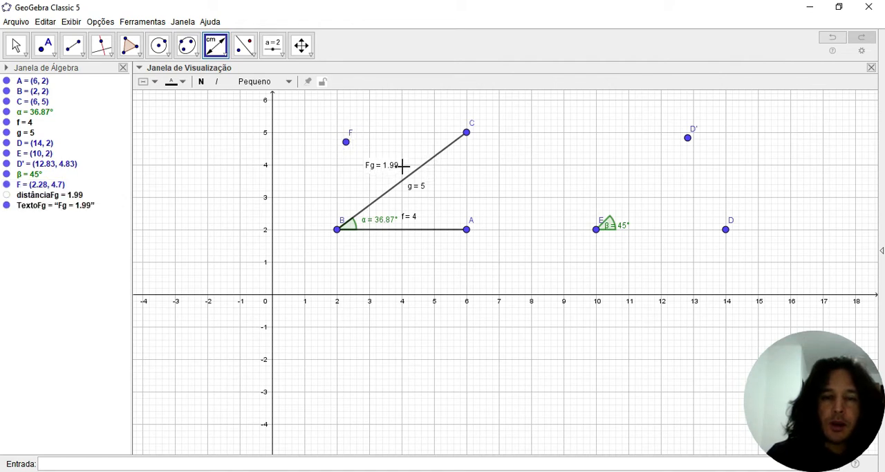
# - Set the distance text's size to Grande and move the text into the space between points F and B
pyautogui.click(16, 46)
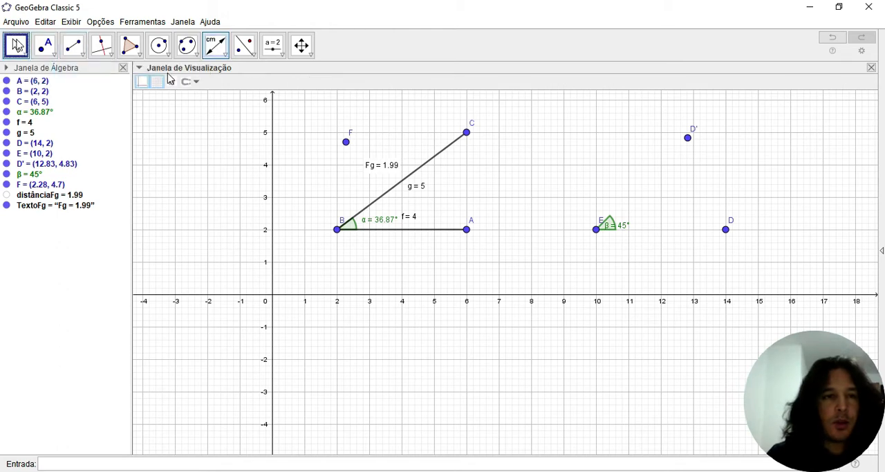
pyautogui.click(396, 174)
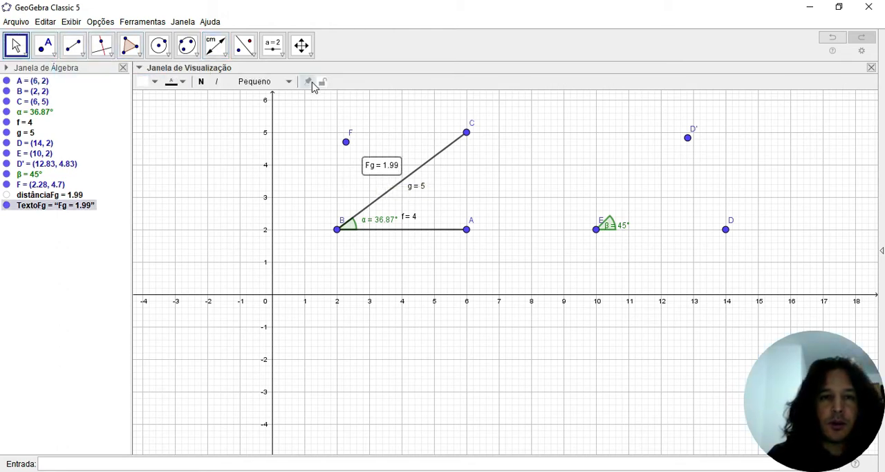
pyautogui.click(282, 83)
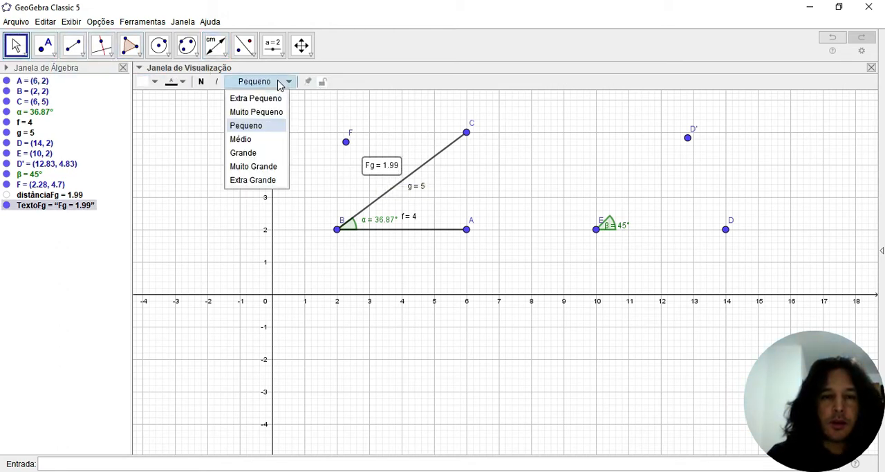
pyautogui.click(253, 153)
pyautogui.click(330, 208)
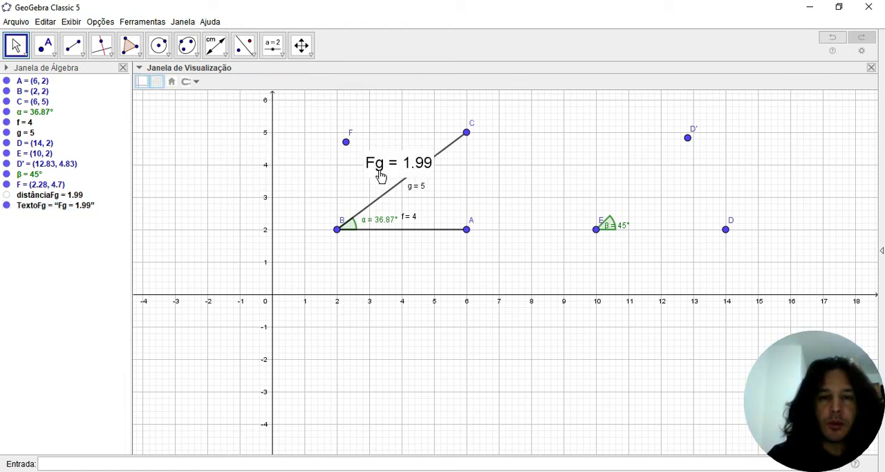
pyautogui.moveTo(379, 173); pyautogui.dragTo(320, 188)
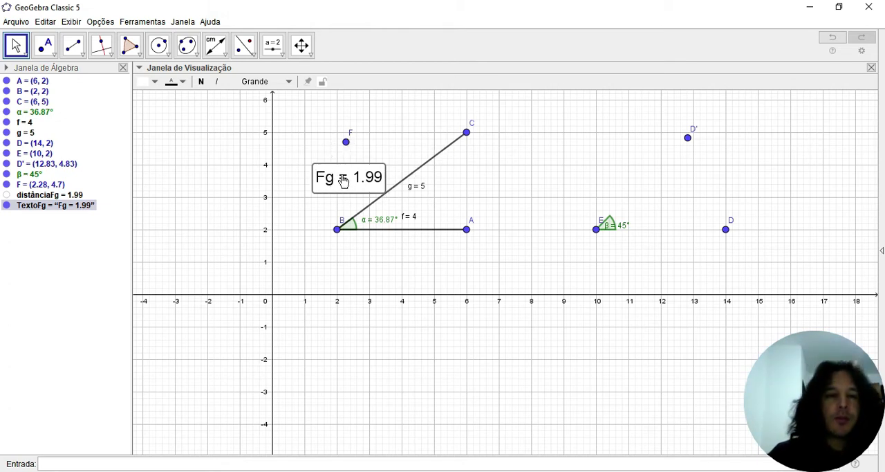
# - Draw a regular polygon with 5 vertices on a base from about (4.12, -3.62) to (7.08, -3.46)
pyautogui.click(223, 55)
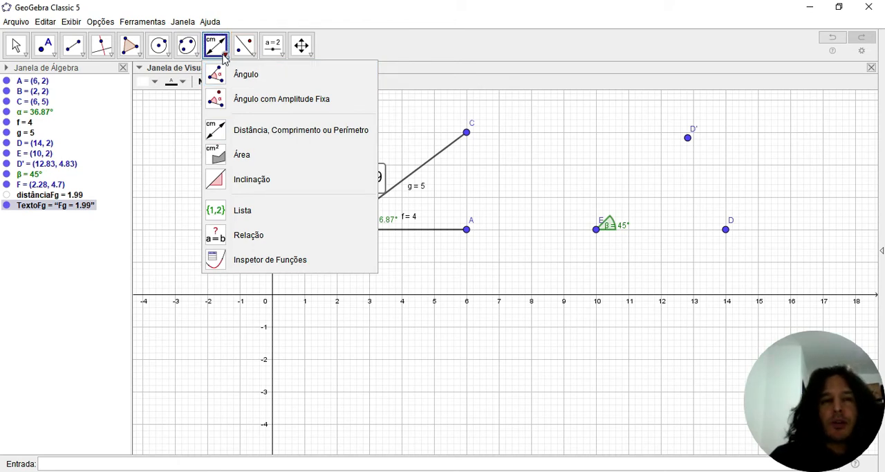
pyautogui.moveTo(153, 58)
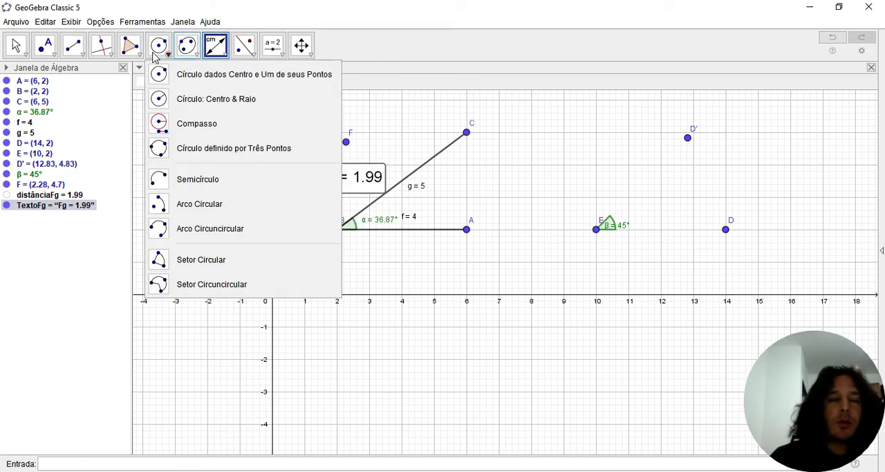
pyautogui.moveTo(130, 44)
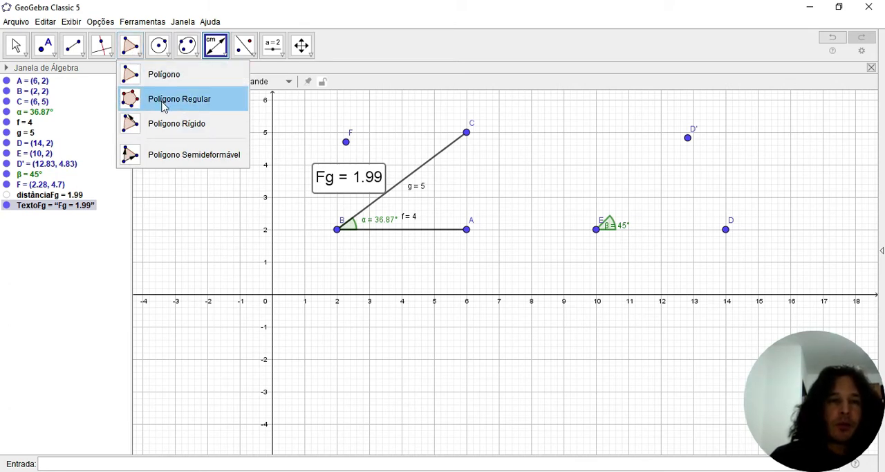
pyautogui.click(164, 106)
pyautogui.click(406, 411)
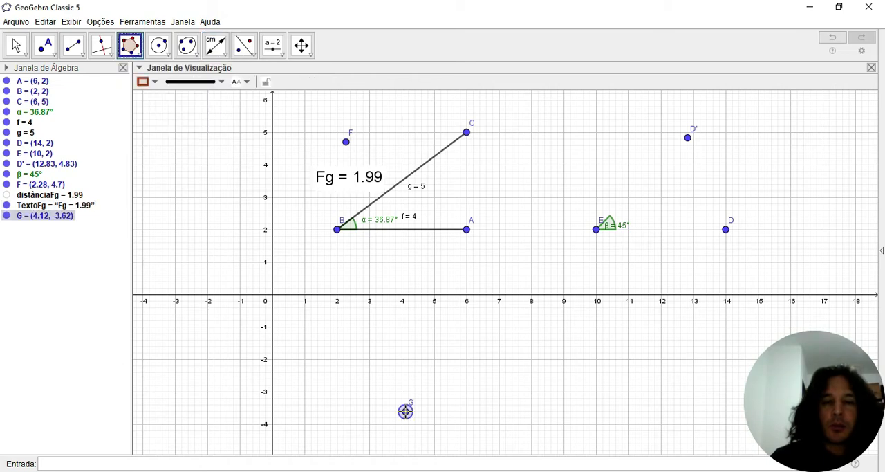
pyautogui.click(502, 406)
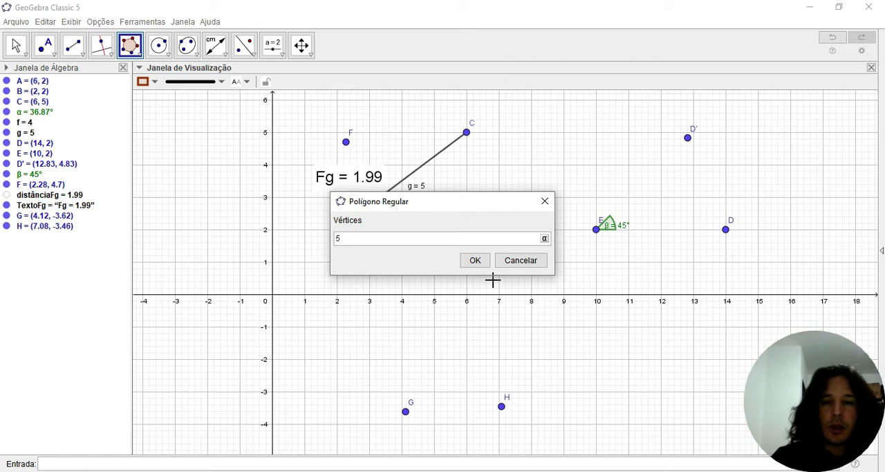
pyautogui.click(475, 261)
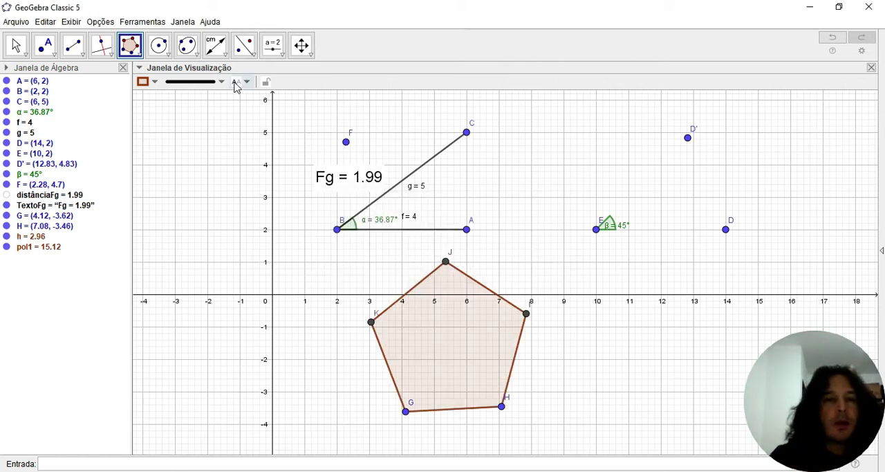
# - Measure the length of pentagon side HI and the pentagon's perimeter with the Distance, Length or Perimeter tool
pyautogui.click(224, 55)
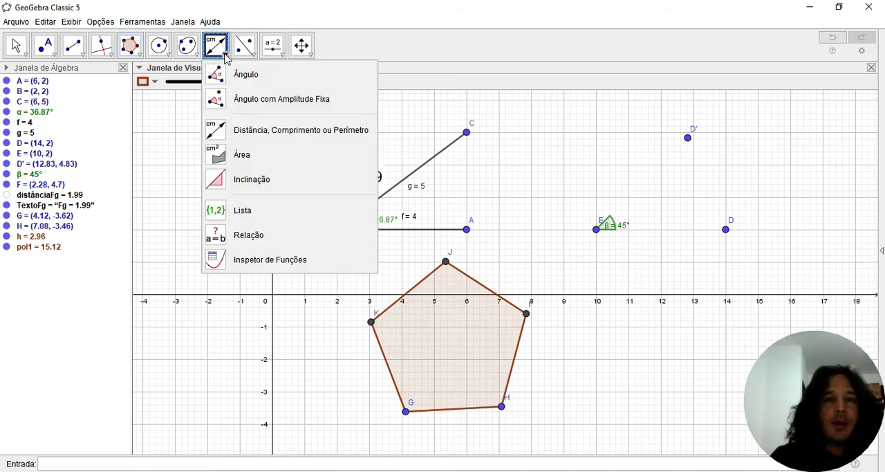
pyautogui.click(286, 138)
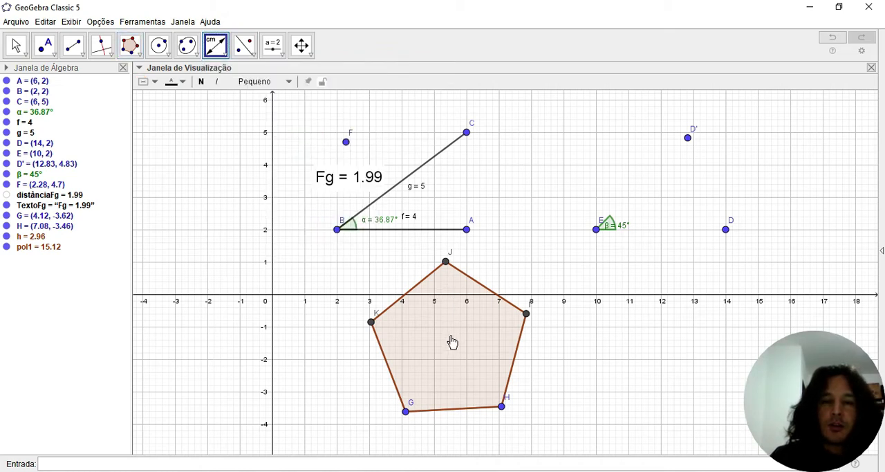
pyautogui.click(517, 359)
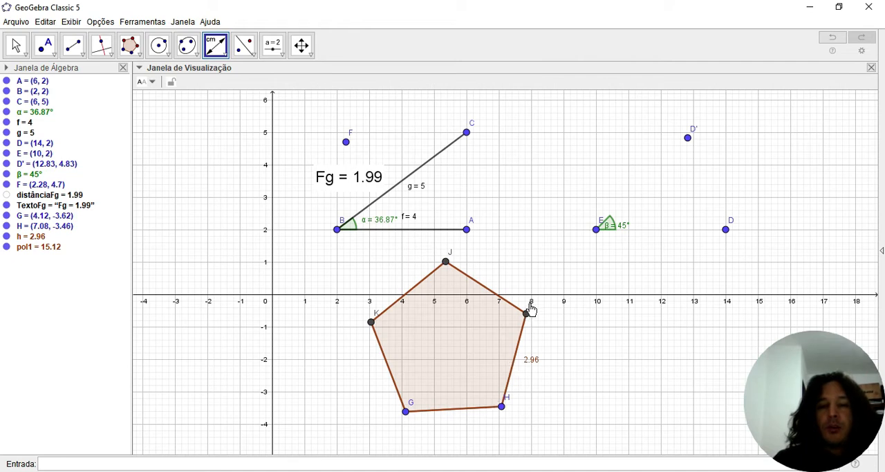
pyautogui.click(444, 347)
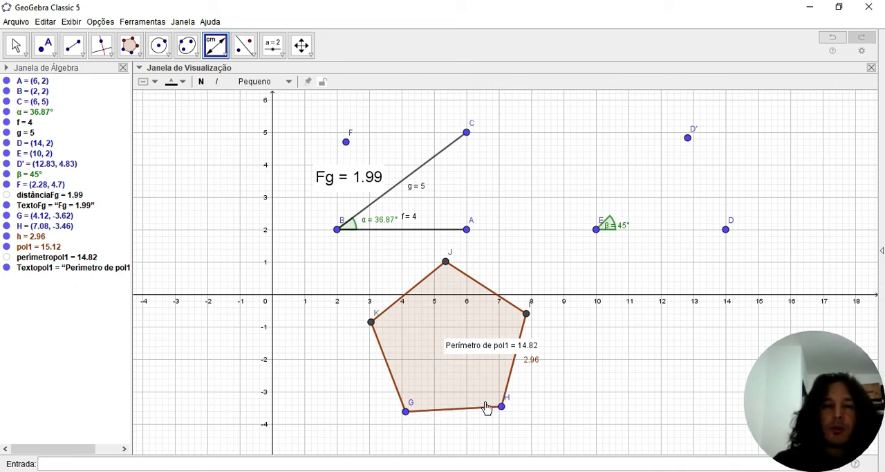
# - Measure the pentagon's area with the Area tool and move the area text away from the perimeter text
pyautogui.click(223, 59)
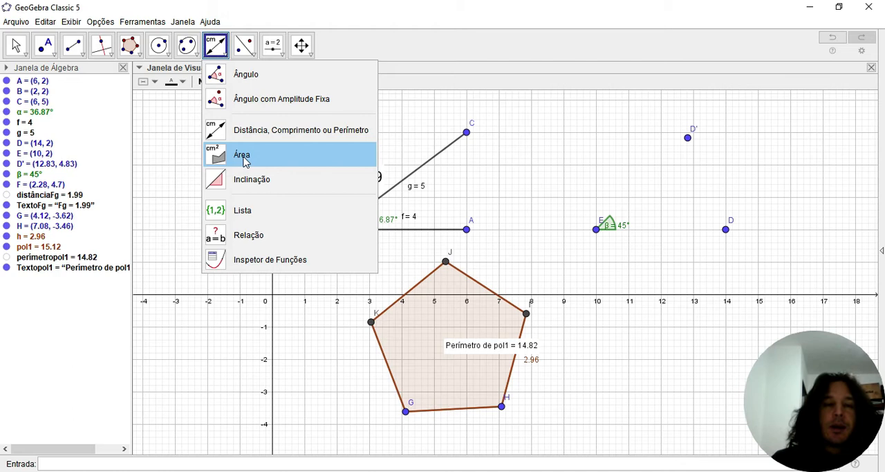
pyautogui.click(244, 157)
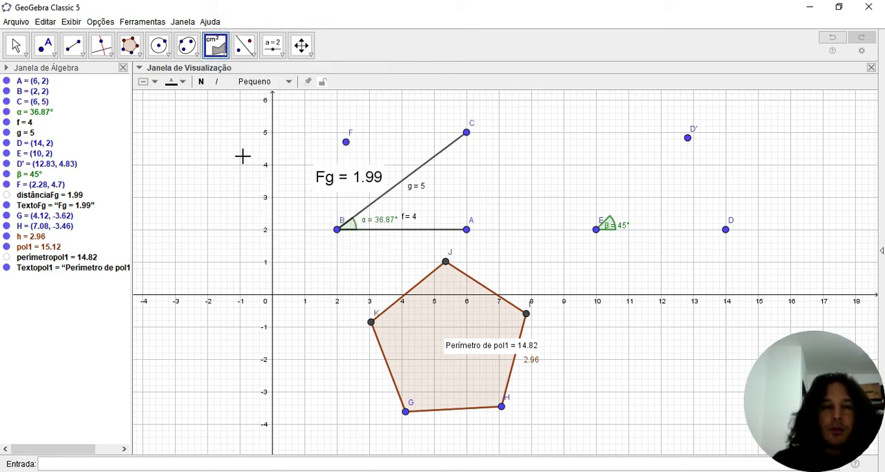
pyautogui.click(426, 341)
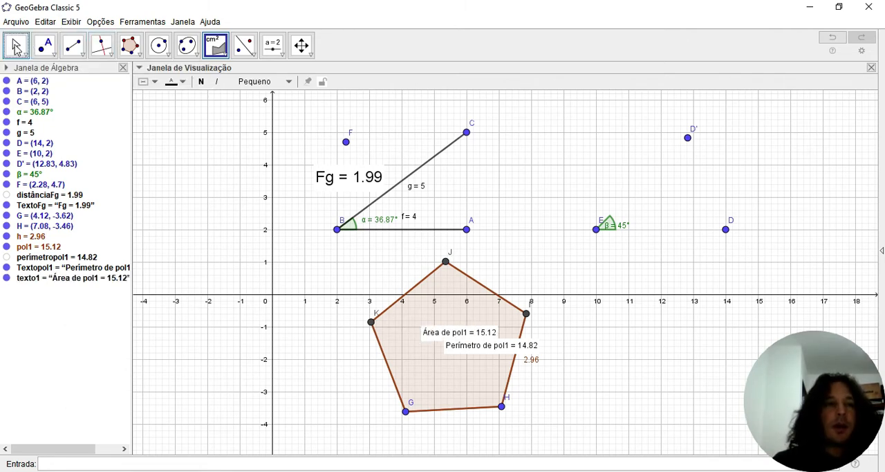
pyautogui.click(28, 44)
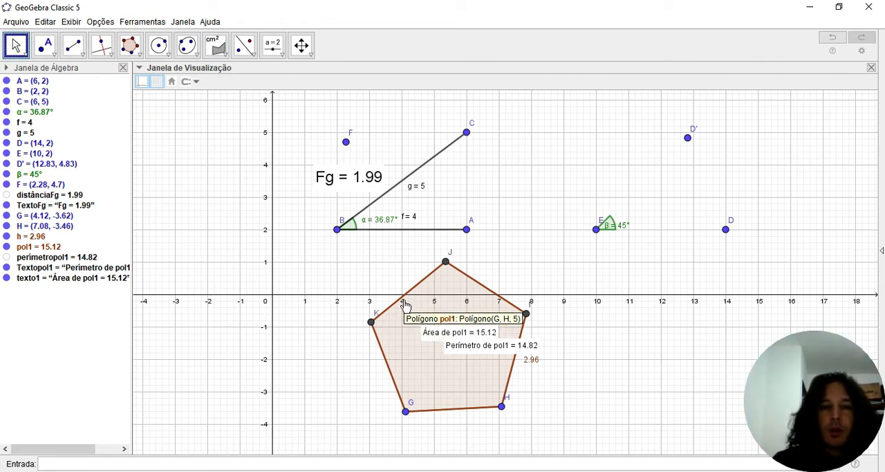
pyautogui.moveTo(444, 338); pyautogui.dragTo(423, 323)
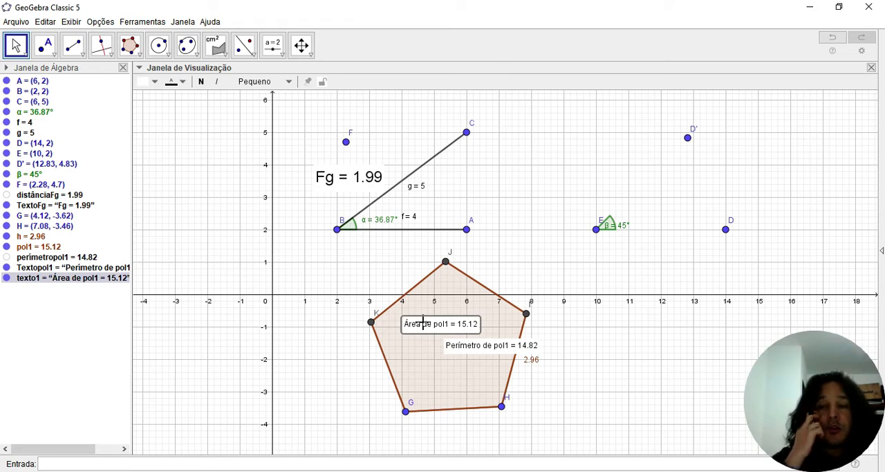
# - Measure the slope of segment BC with the Slope tool
pyautogui.click(223, 56)
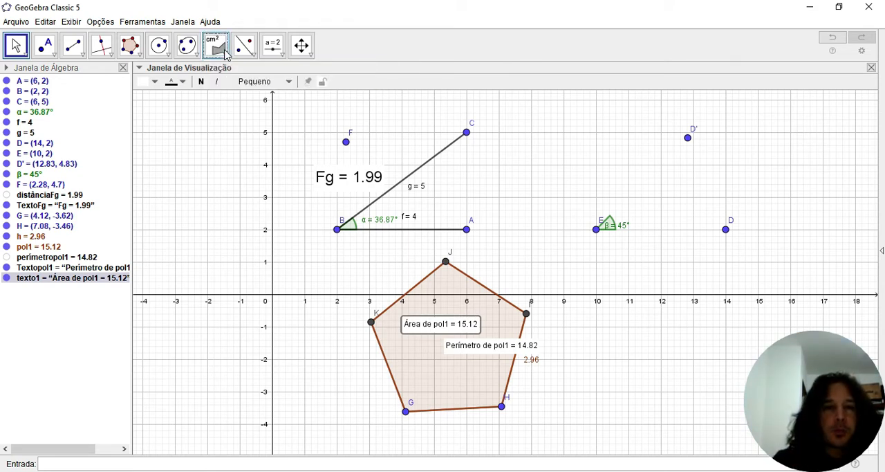
pyautogui.click(220, 54)
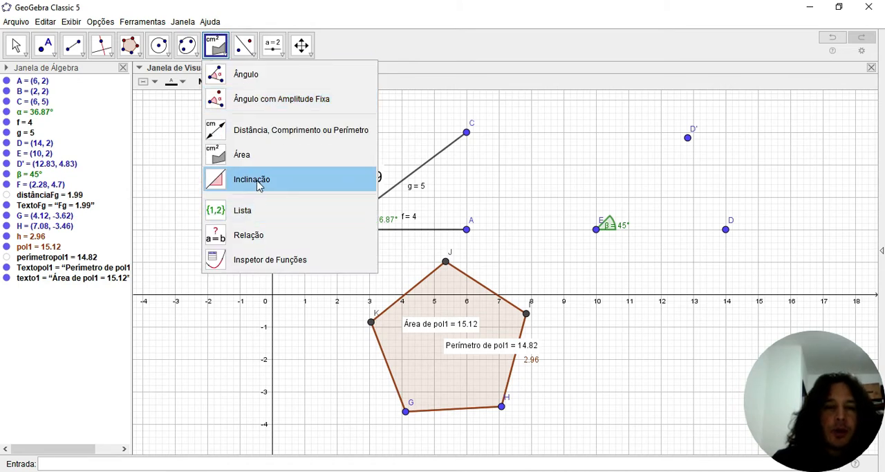
pyautogui.click(243, 183)
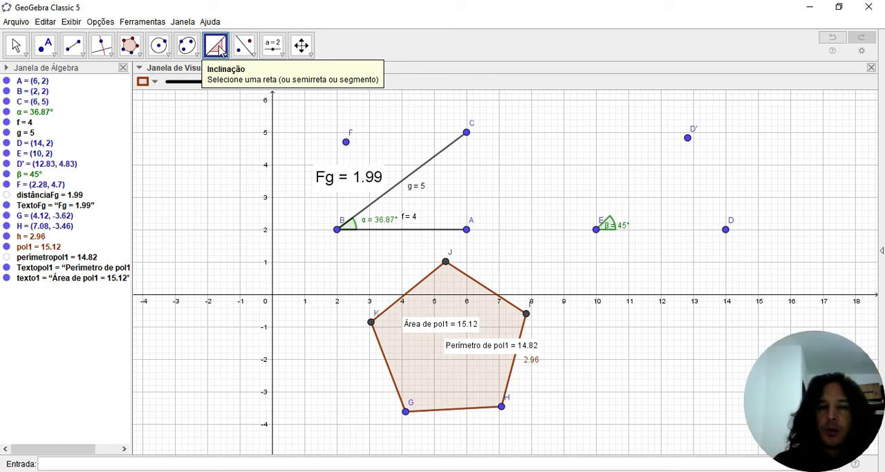
pyautogui.click(434, 156)
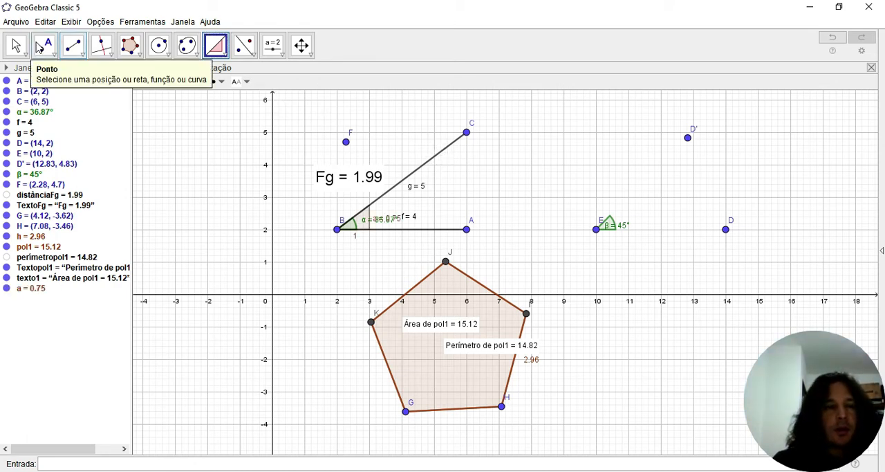
# - Separate the overlapping labels at B, moving the slope label below segment BC's length label and keeping the angle α label beside its arc
pyautogui.click(16, 45)
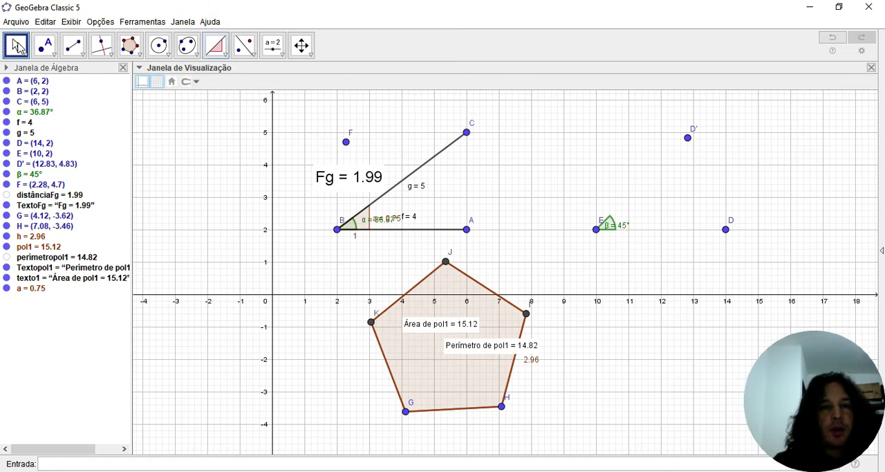
pyautogui.doubleClick(386, 223)
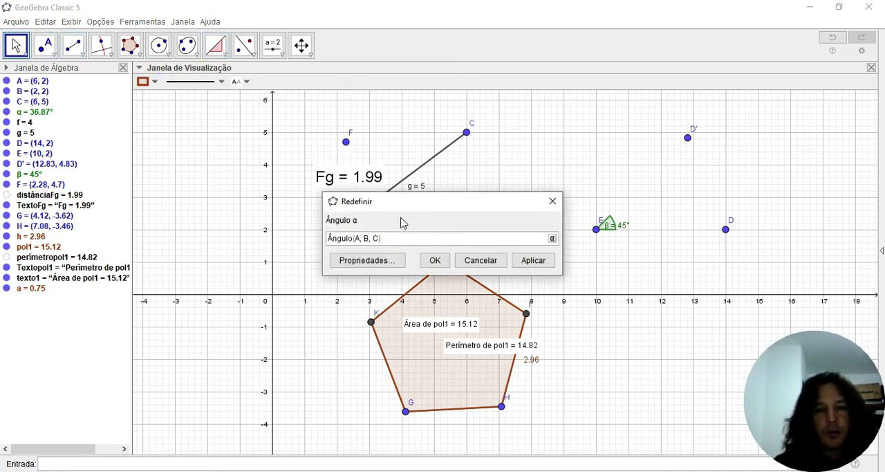
pyautogui.click(480, 261)
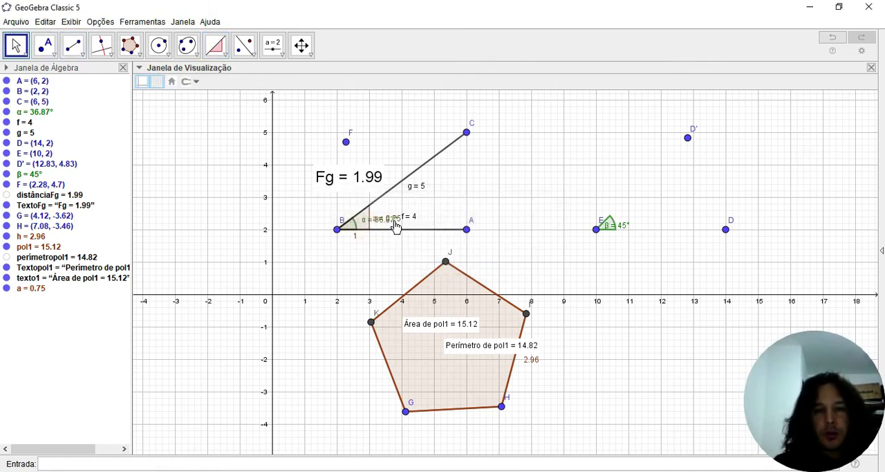
pyautogui.moveTo(394, 228); pyautogui.dragTo(463, 195)
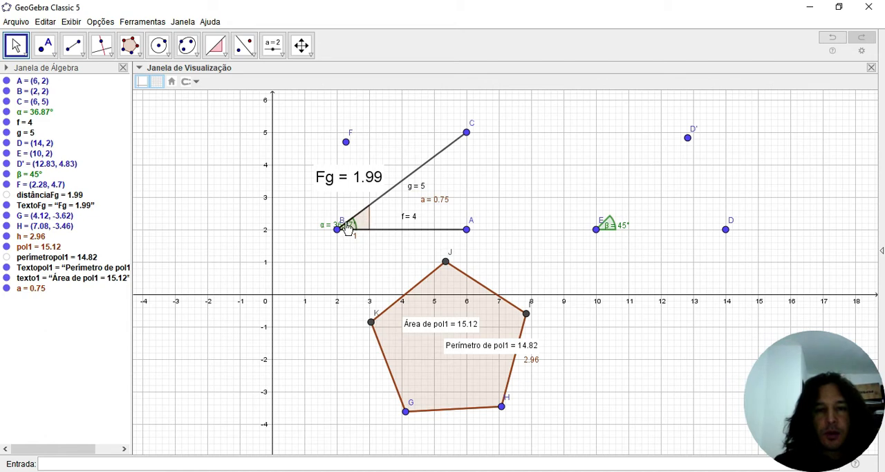
pyautogui.moveTo(348, 229); pyautogui.dragTo(391, 219)
# - Move point C to (5, 5) and place the slope label just above segment BC's length label
pyautogui.moveTo(467, 132); pyautogui.dragTo(433, 132)
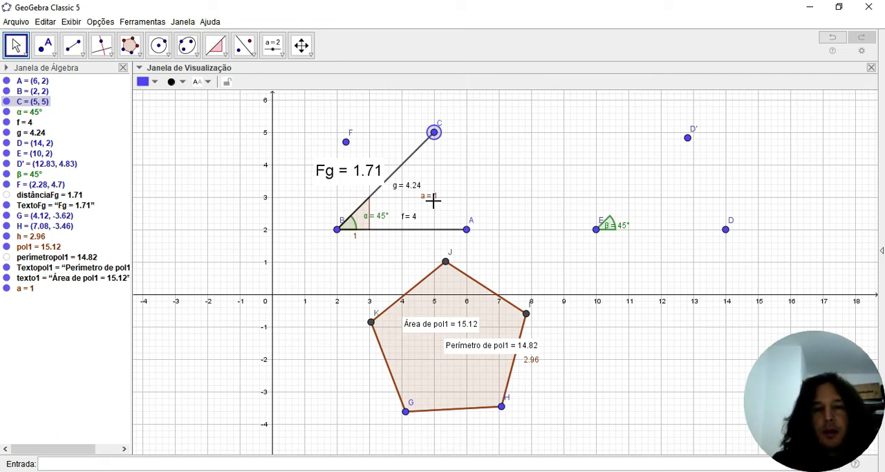
pyautogui.moveTo(432, 199)
pyautogui.mouseDown()
pyautogui.moveTo(438, 181)
pyautogui.moveTo(426, 161)
pyautogui.moveTo(395, 141)
pyautogui.moveTo(445, 196)
pyautogui.mouseUp()
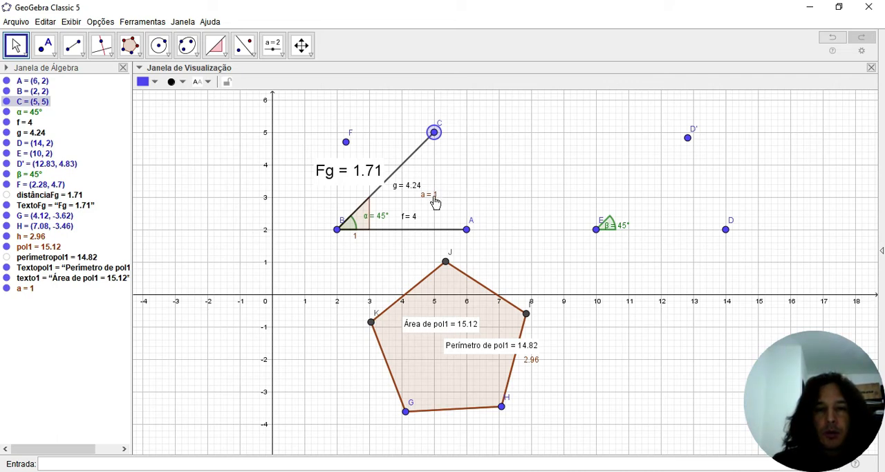
pyautogui.moveTo(435, 201); pyautogui.dragTo(422, 170)
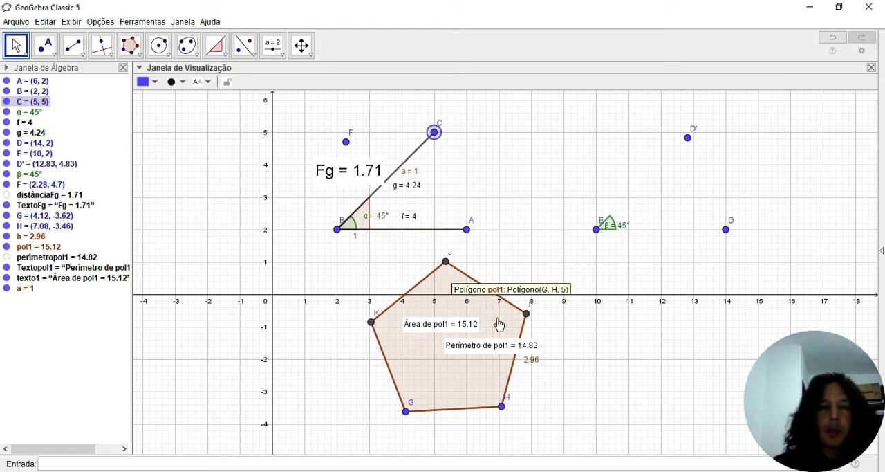
pyautogui.click(226, 57)
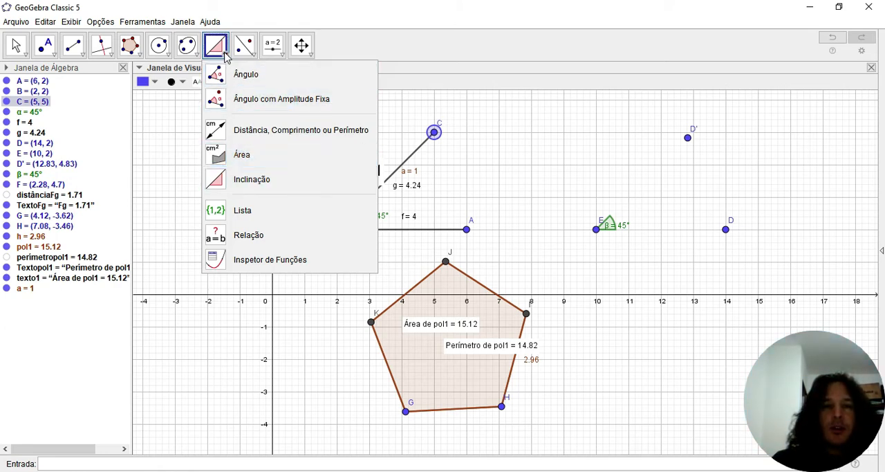
pyautogui.click(375, 51)
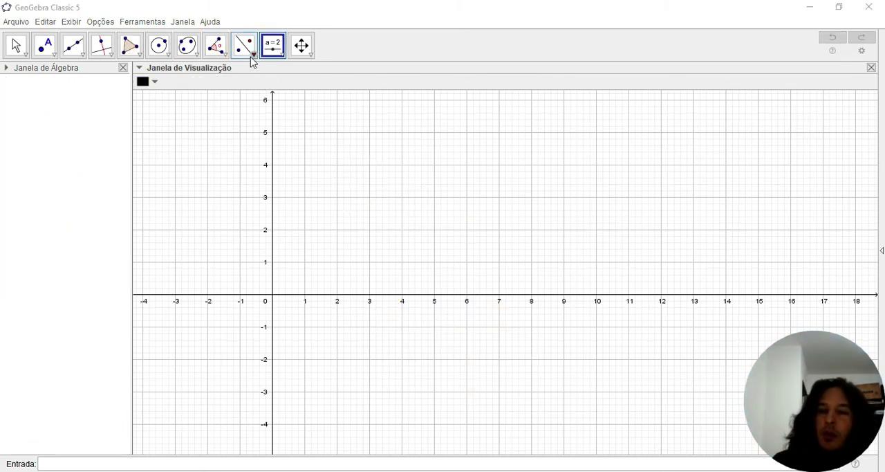
pyautogui.click(252, 60)
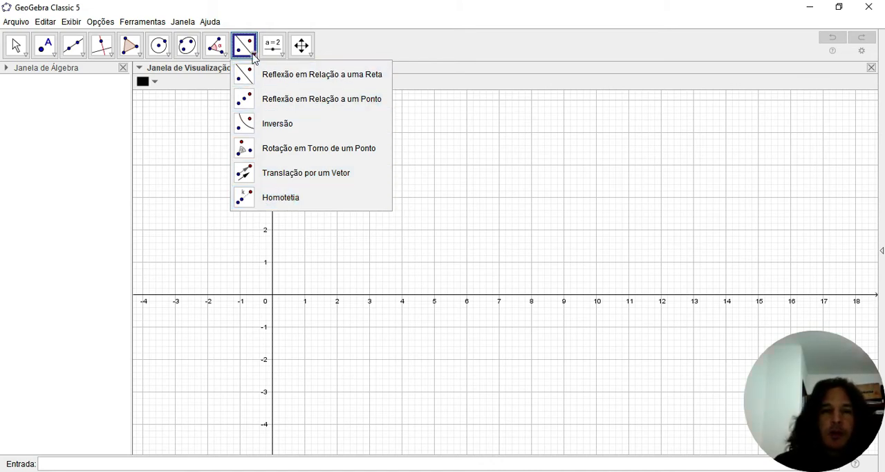
# - Insert the text "escrever qualquer coisa" at about (2.7, 3.3) with the Text tool
pyautogui.moveTo(281, 58)
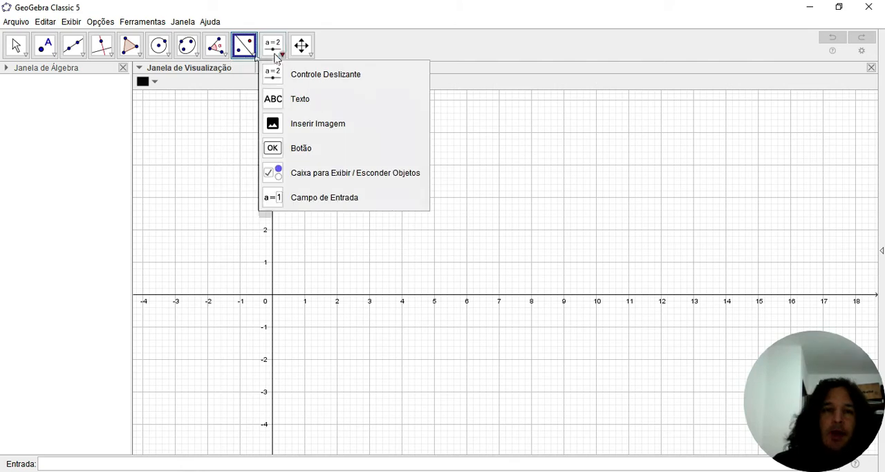
pyautogui.click(302, 101)
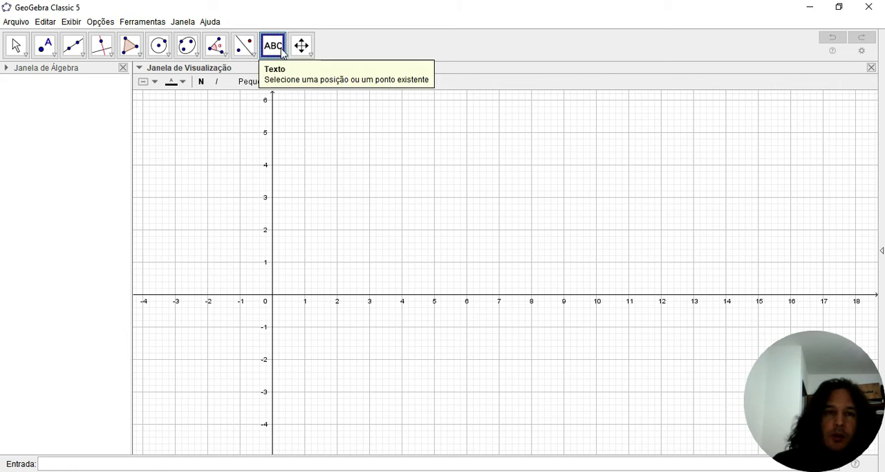
pyautogui.click(360, 189)
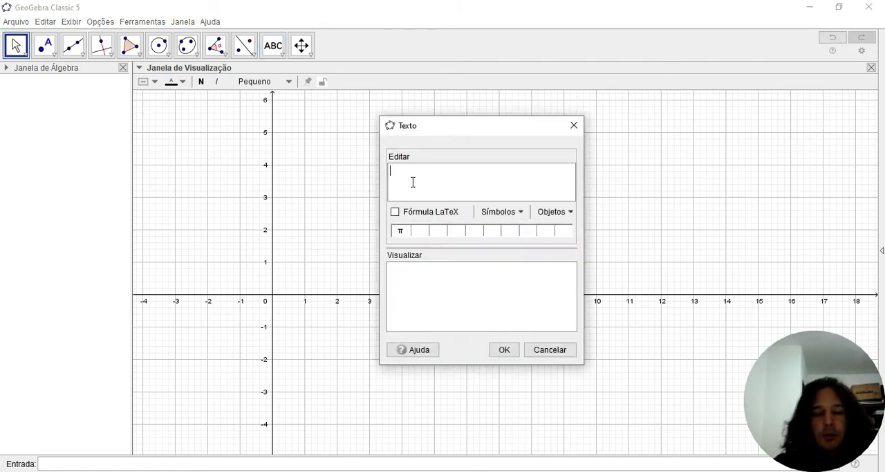
pyautogui.write('escrever qualquer coisa')
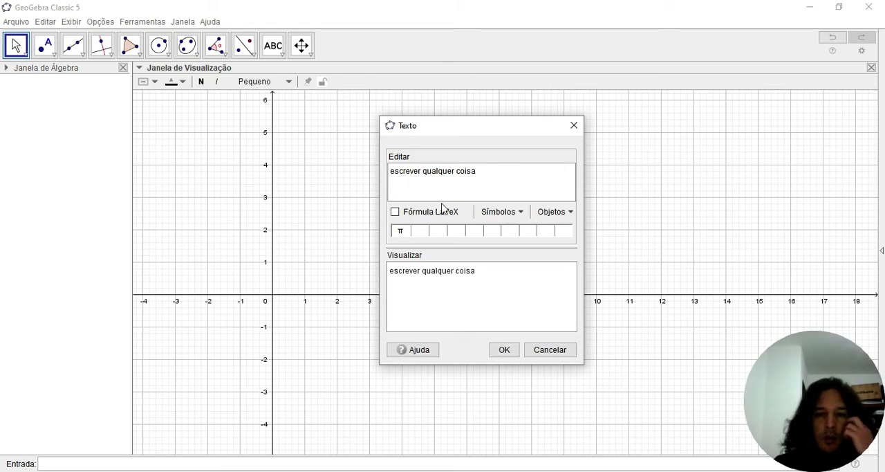
pyautogui.click(503, 349)
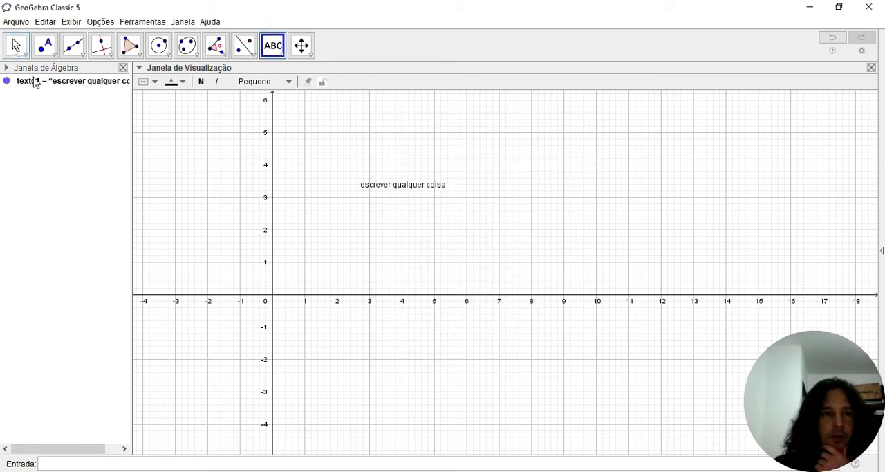
# - Format the text "escrever qualquer coisa" in size Grande with bold and italic
pyautogui.click(15, 46)
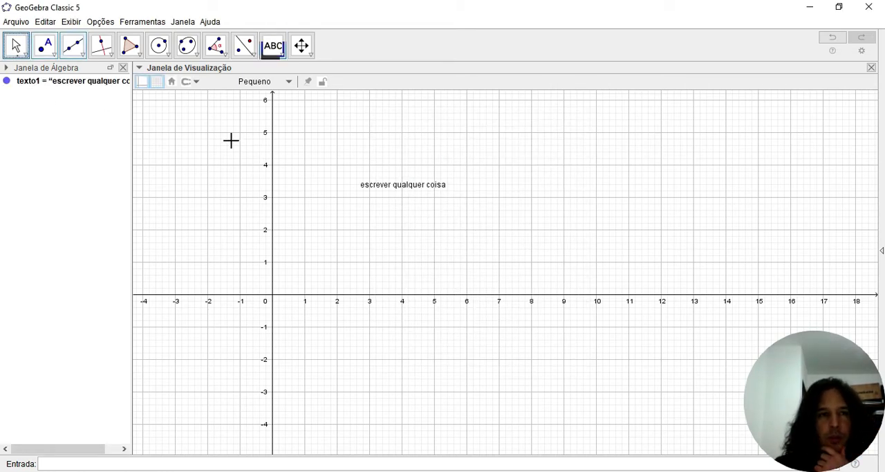
pyautogui.click(394, 189)
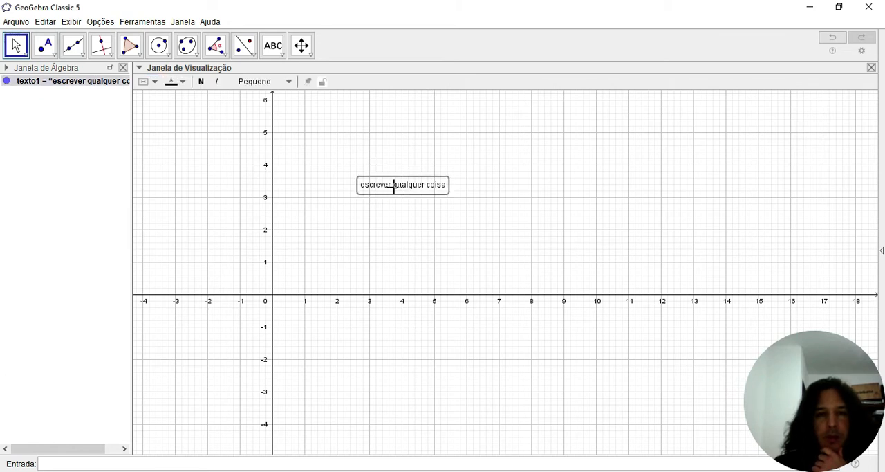
pyautogui.click(287, 82)
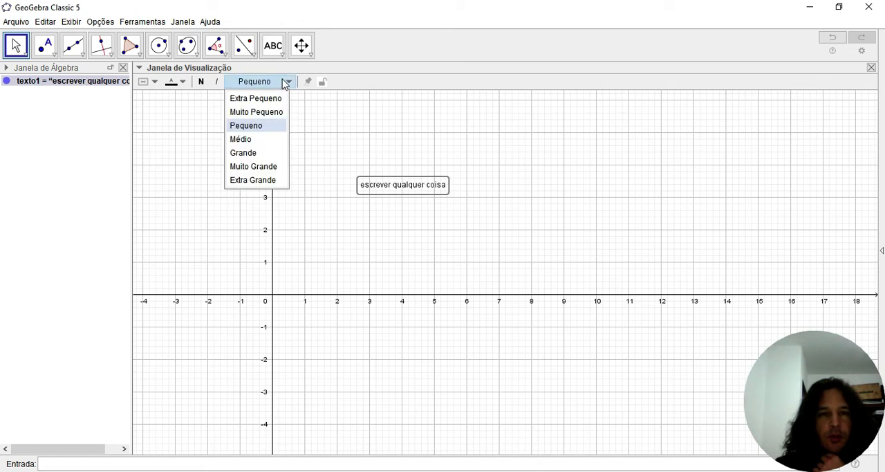
pyautogui.click(254, 153)
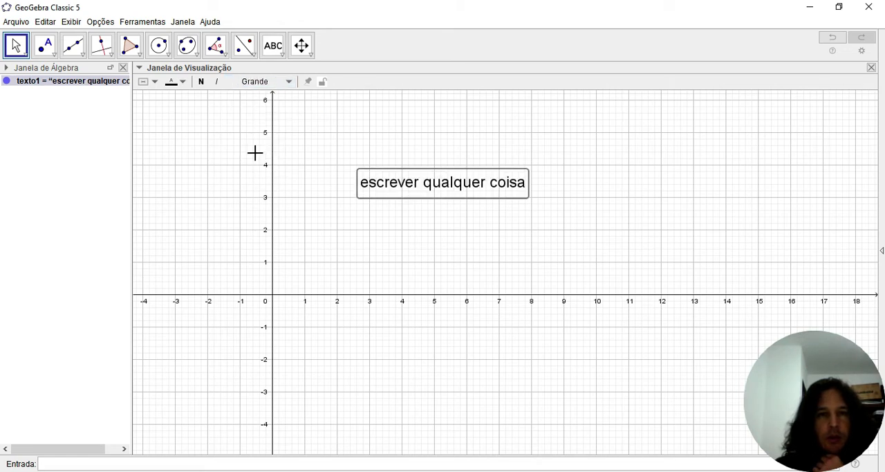
pyautogui.click(201, 82)
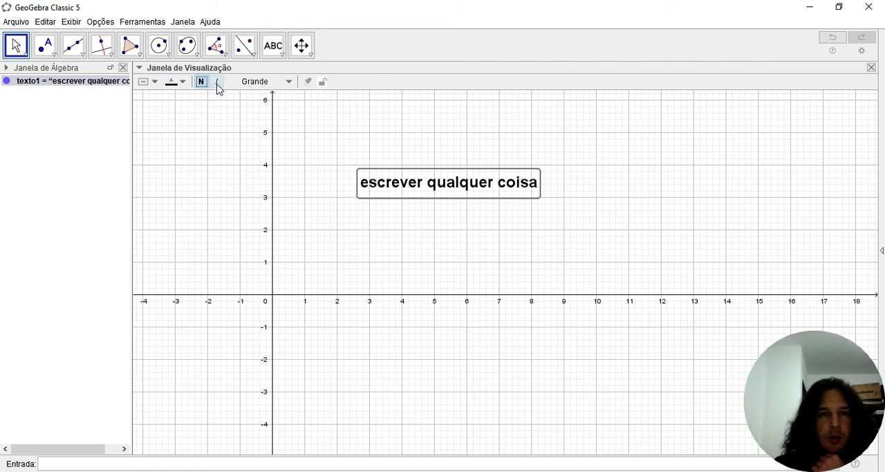
pyautogui.click(217, 83)
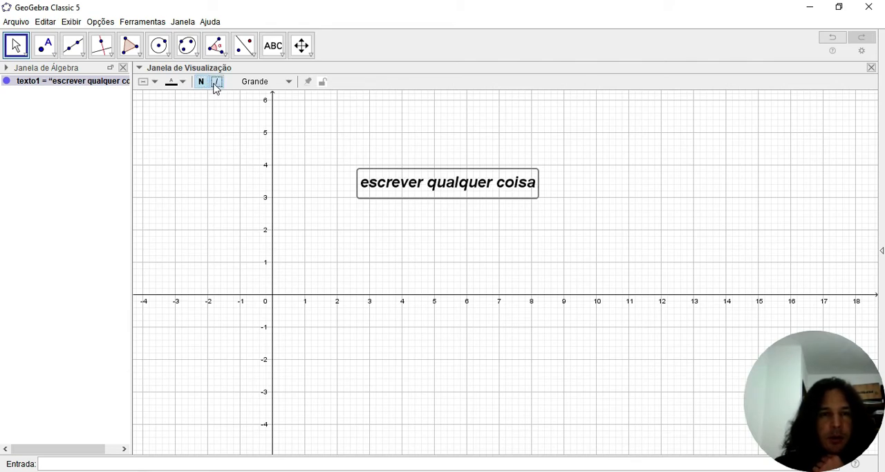
# - Colour the text "escrever qualquer coisa" red and move it across the y-axis, starting at about (-3.5, 3.5)
pyautogui.click(179, 83)
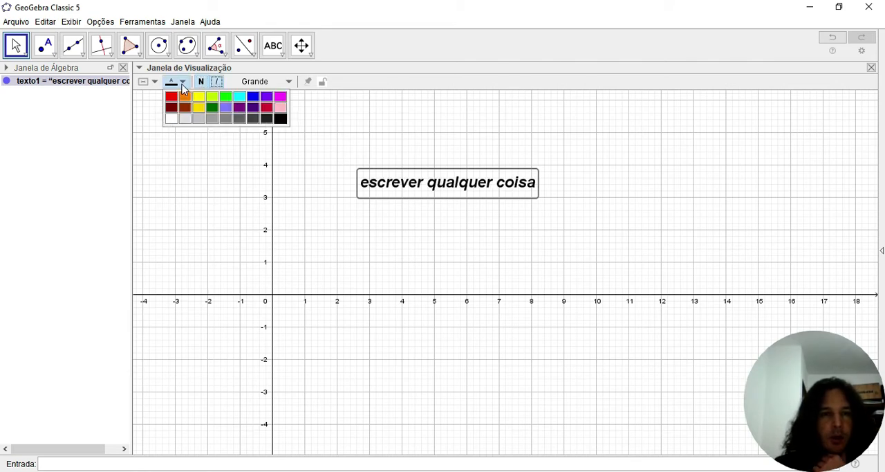
pyautogui.click(170, 99)
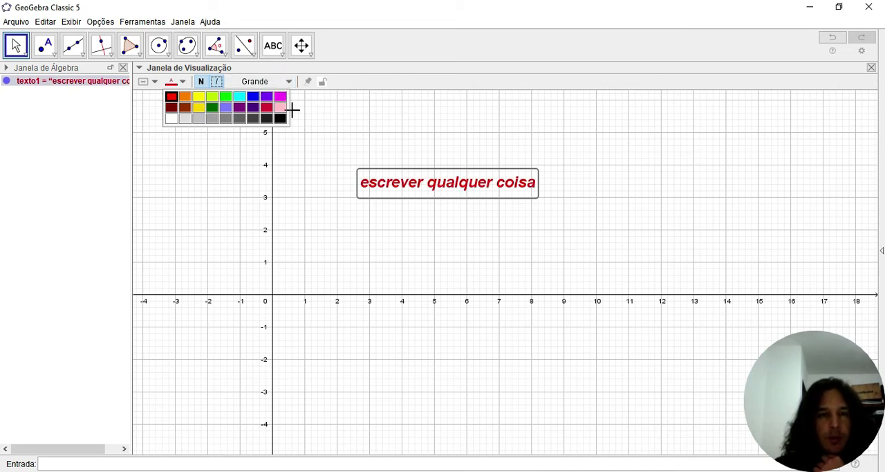
pyautogui.click(330, 209)
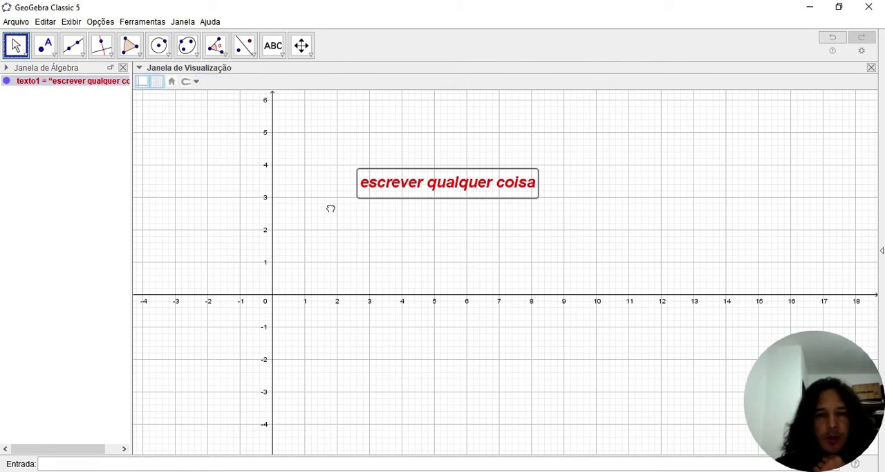
pyautogui.moveTo(420, 192); pyautogui.dragTo(219, 186)
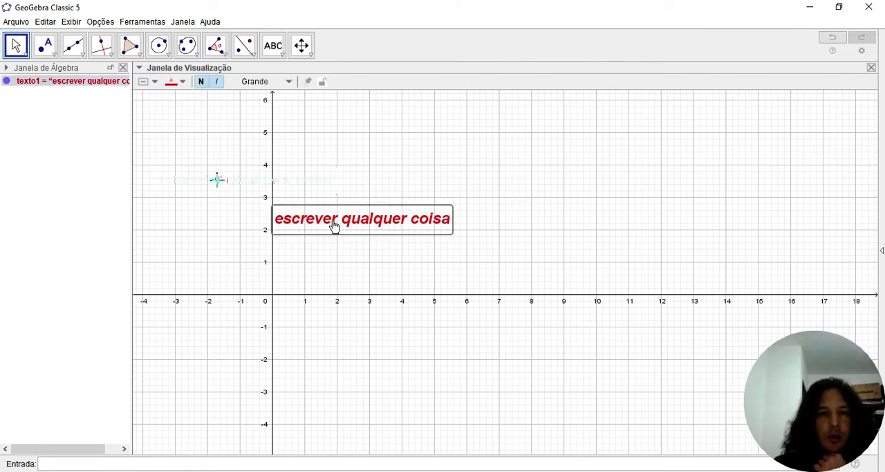
# - Insert the LaTeX formula \frac{a}{b} as a text object at about (6.2, 3.4)
pyautogui.click(275, 47)
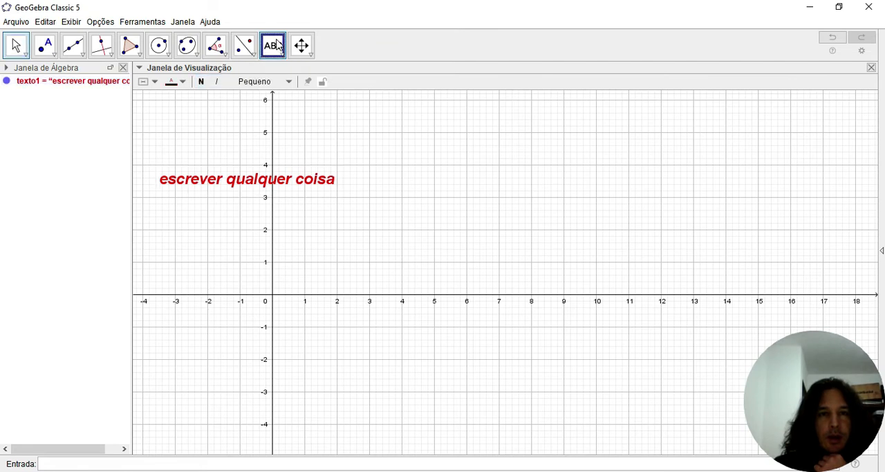
pyautogui.click(277, 50)
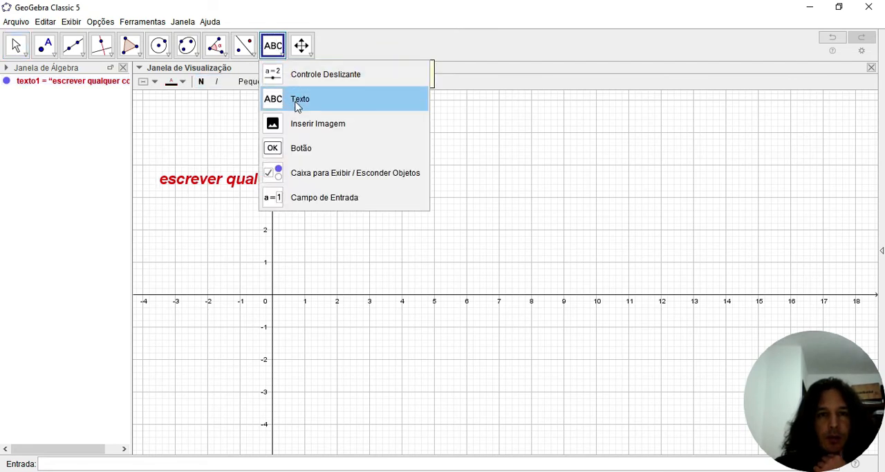
pyautogui.click(295, 102)
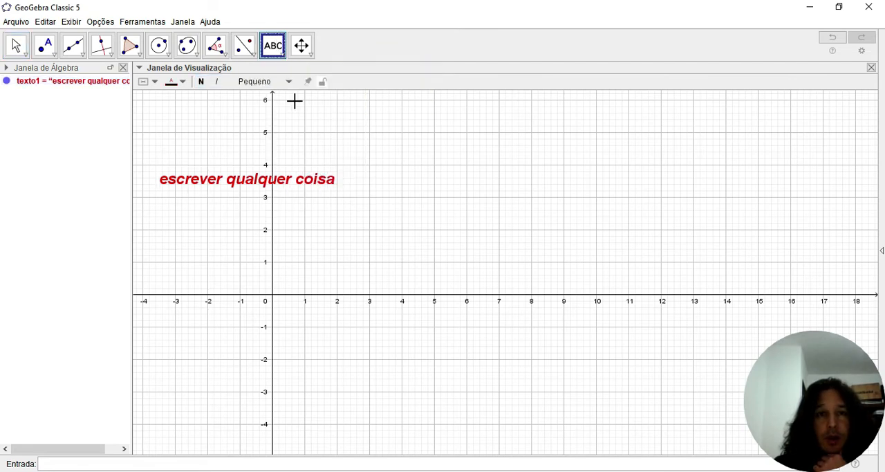
pyautogui.click(472, 183)
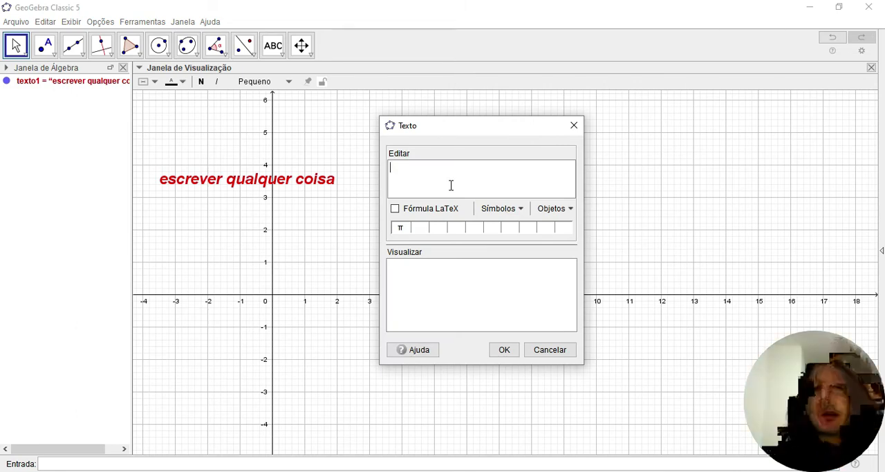
pyautogui.click(395, 210)
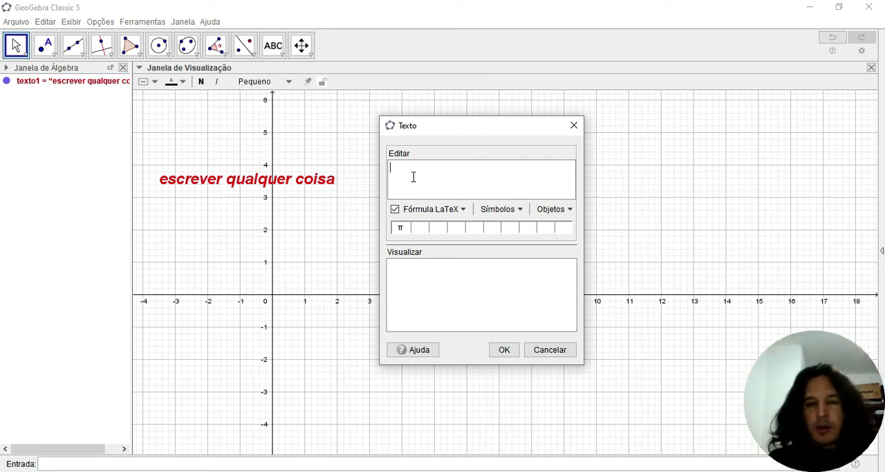
pyautogui.write('\\')
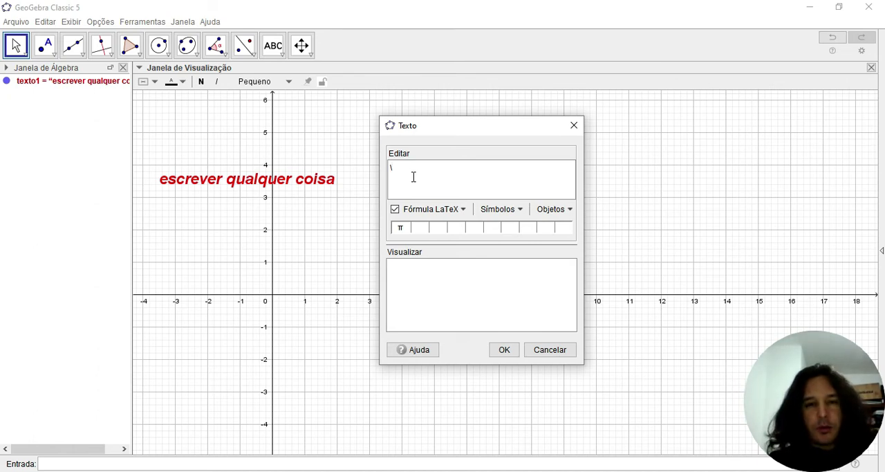
pyautogui.write('frac')
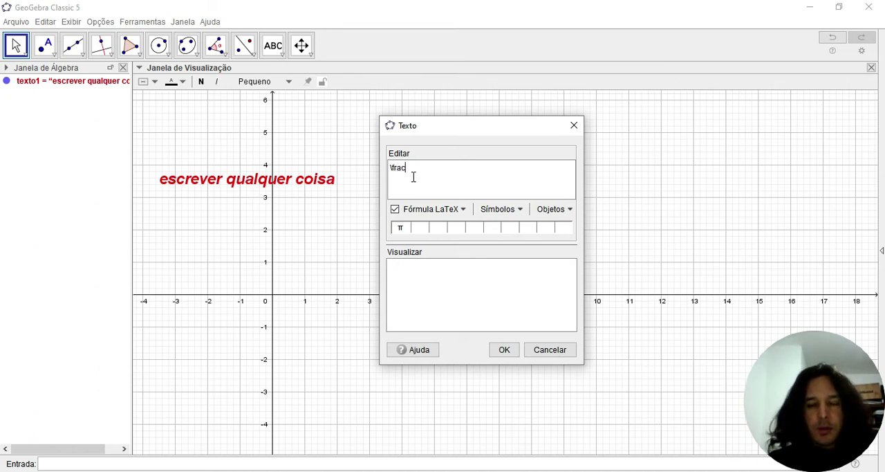
pyautogui.write('{')
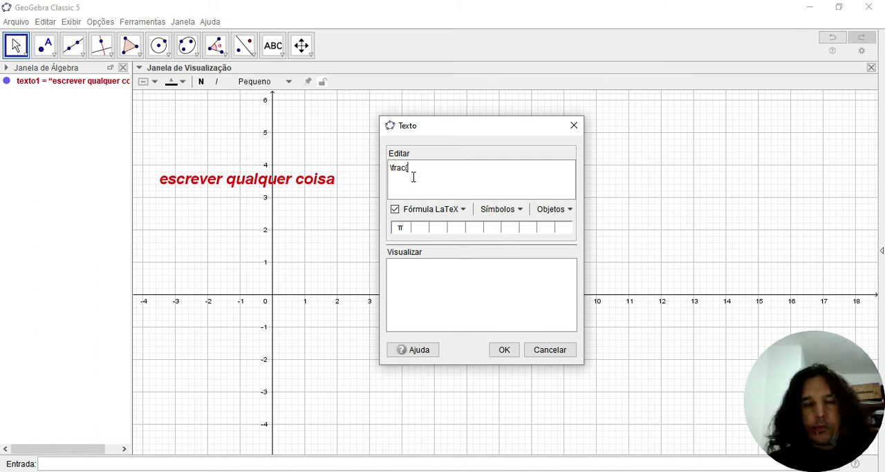
pyautogui.write('a}')
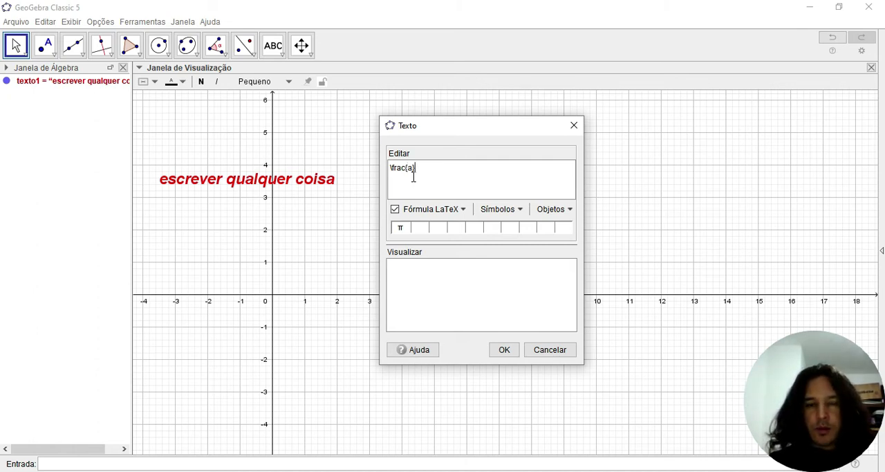
pyautogui.write('{b}')
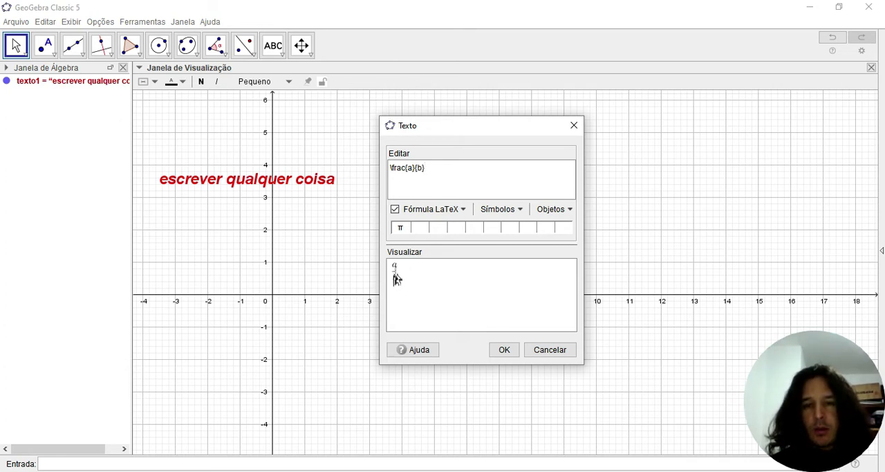
pyautogui.click(513, 350)
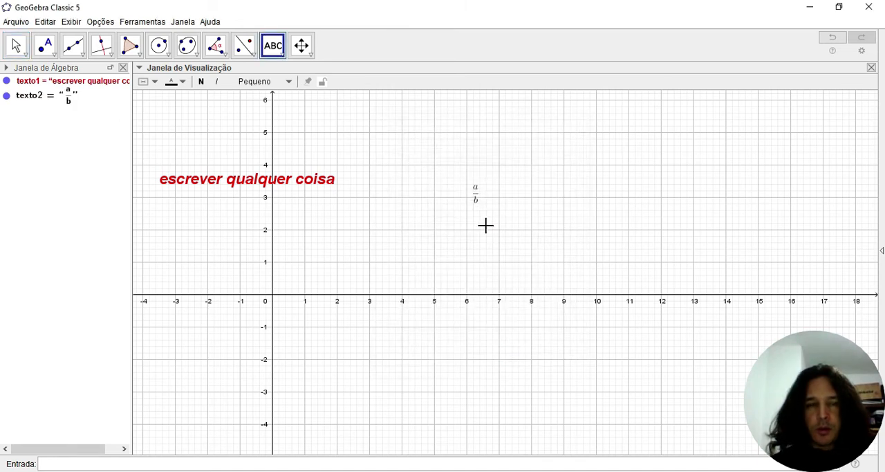
# - Set the a/b fraction's text size to Muito Grande and move it to about (3.2, 2.3)
pyautogui.click(16, 45)
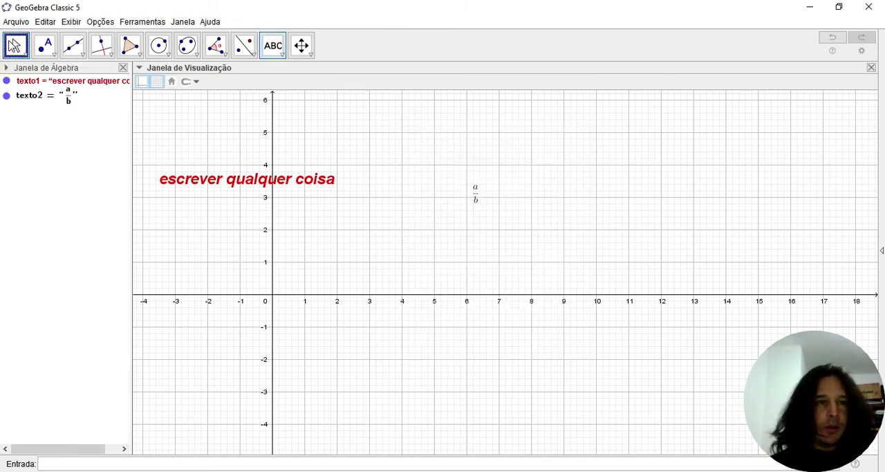
pyautogui.click(475, 195)
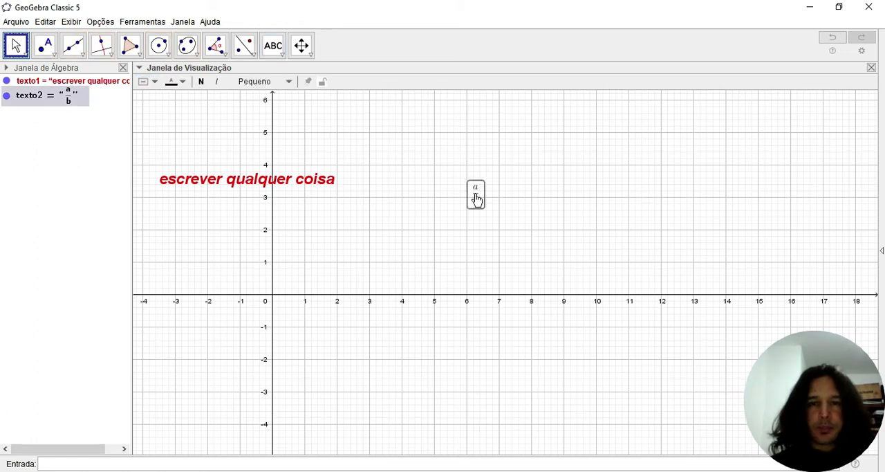
pyautogui.click(286, 87)
pyautogui.click(265, 154)
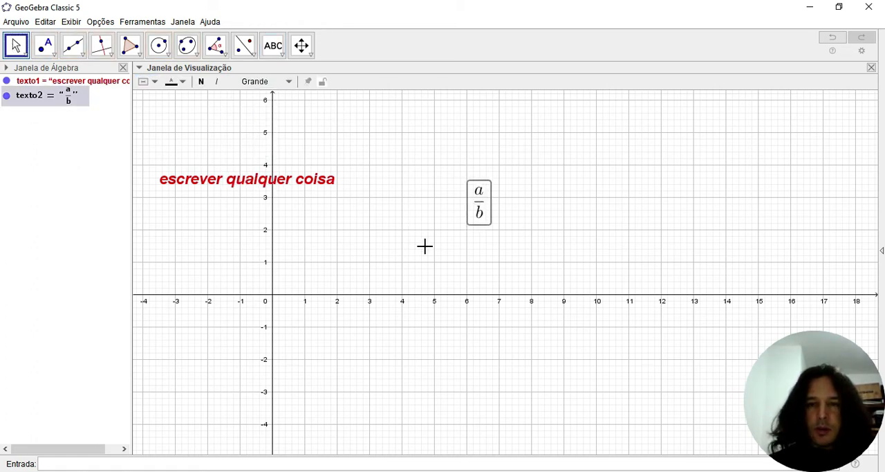
pyautogui.click(425, 249)
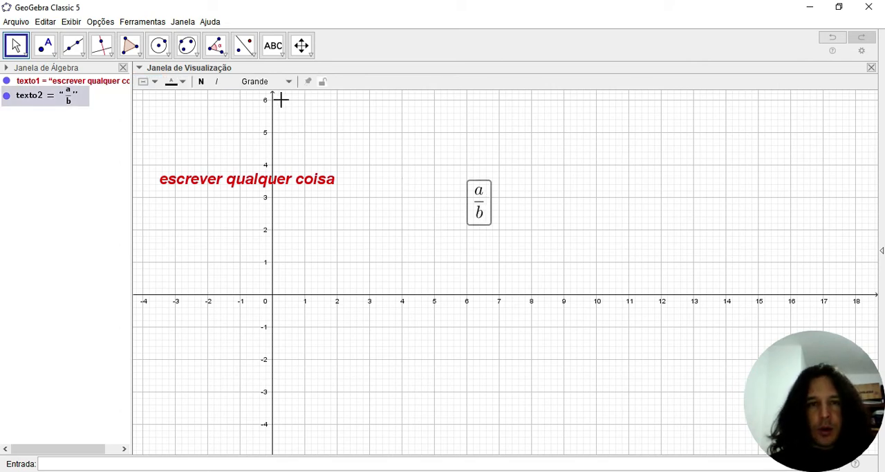
pyautogui.click(271, 85)
pyautogui.click(258, 171)
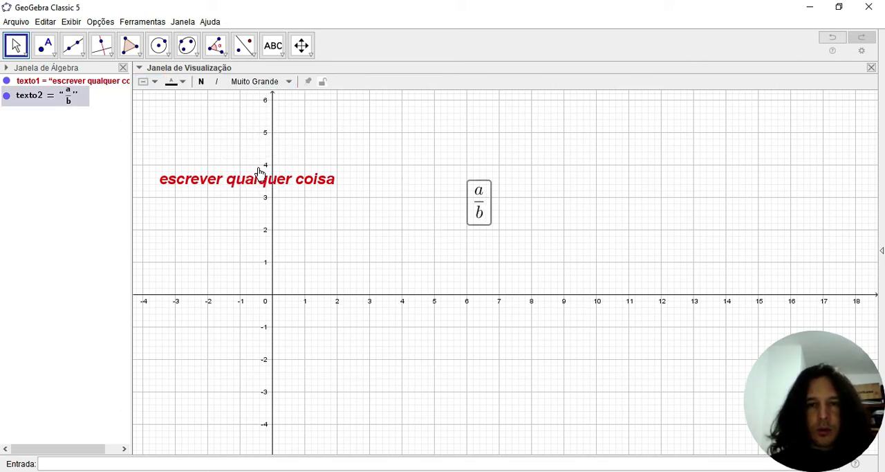
pyautogui.moveTo(484, 245); pyautogui.dragTo(373, 239)
pyautogui.click(484, 207)
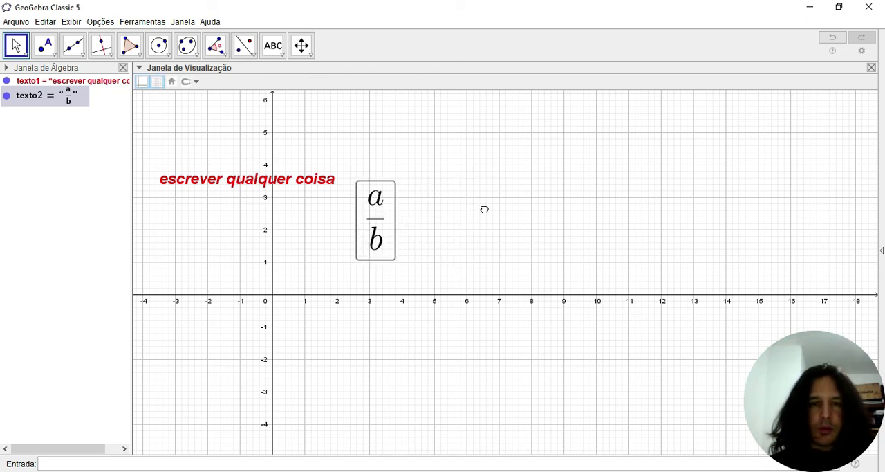
# - Start a new text object and examine the available symbol categories, including basic symbols, operators, calculus signs and arrows
pyautogui.click(282, 57)
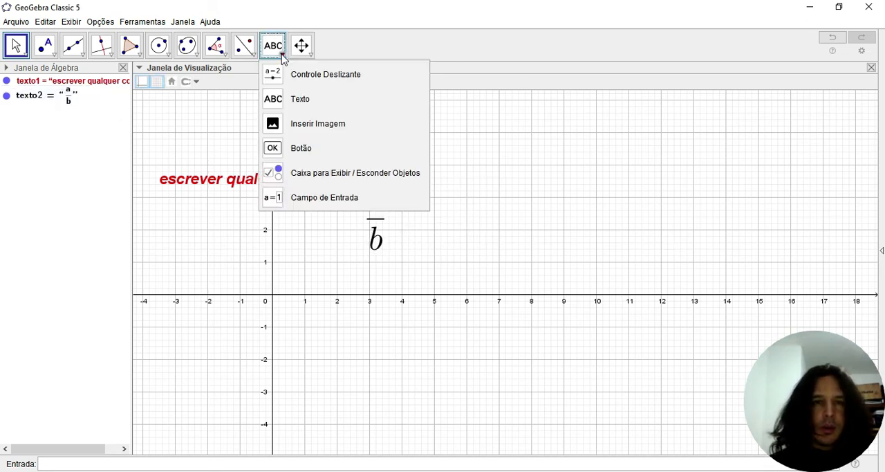
pyautogui.click(297, 97)
pyautogui.click(360, 111)
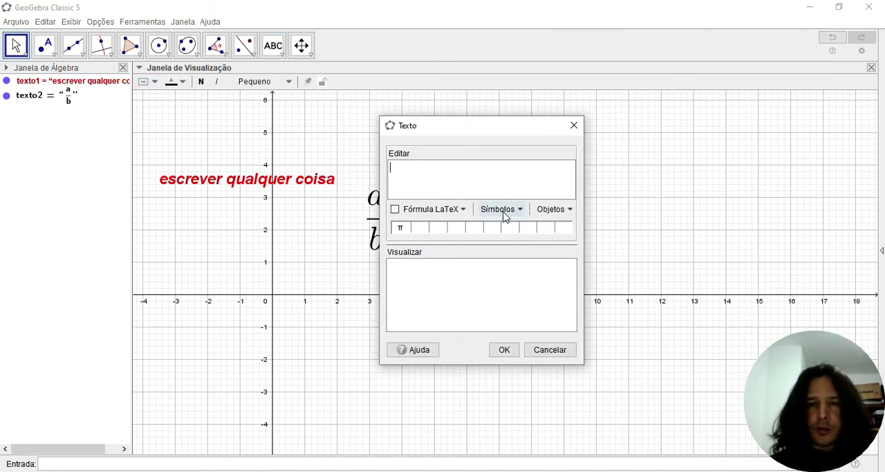
pyautogui.click(505, 211)
pyautogui.moveTo(528, 230)
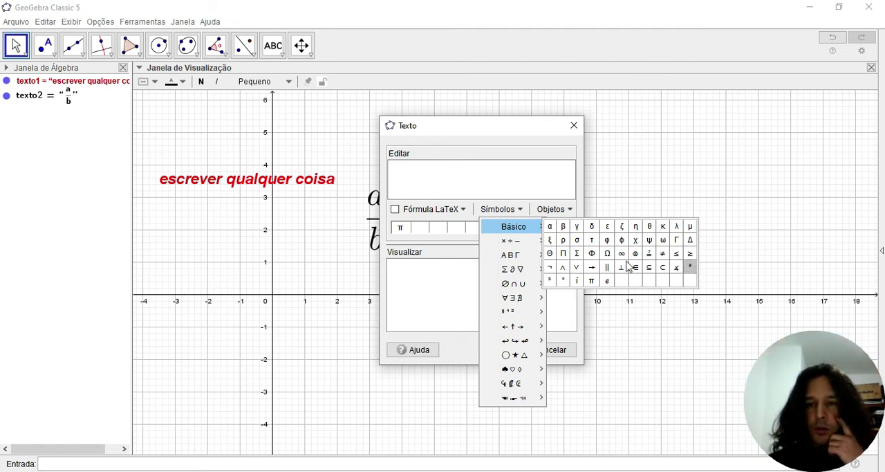
pyautogui.moveTo(520, 250)
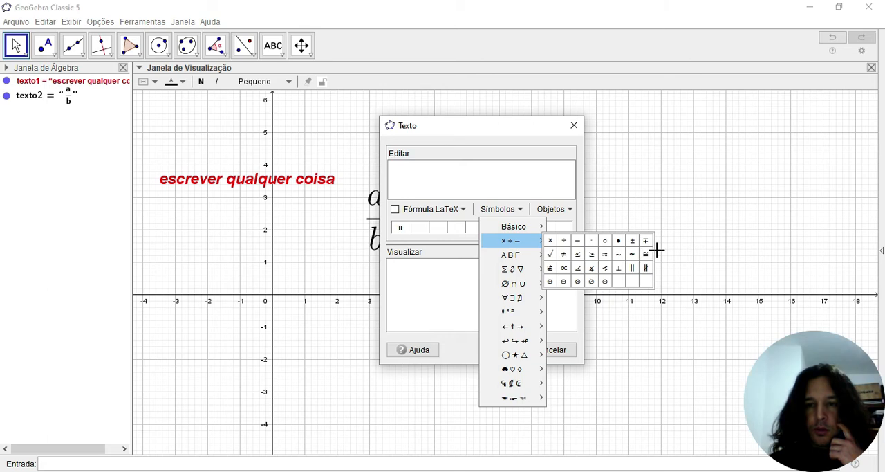
pyautogui.moveTo(530, 272)
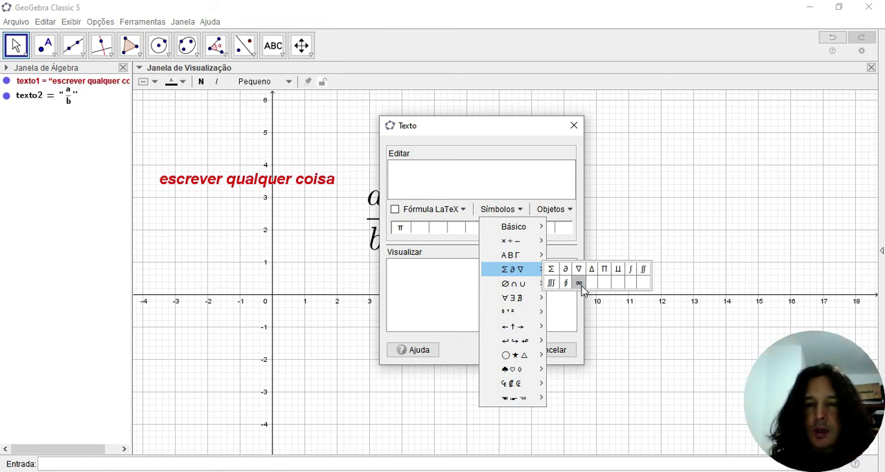
pyautogui.moveTo(531, 291)
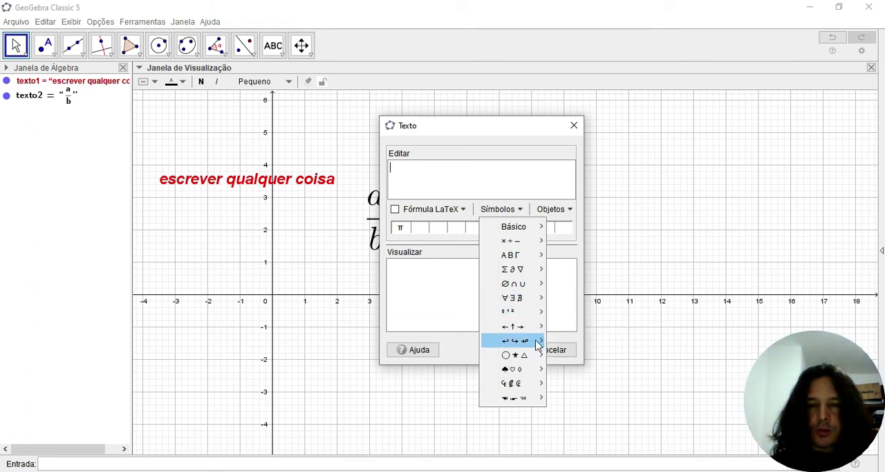
pyautogui.moveTo(525, 328)
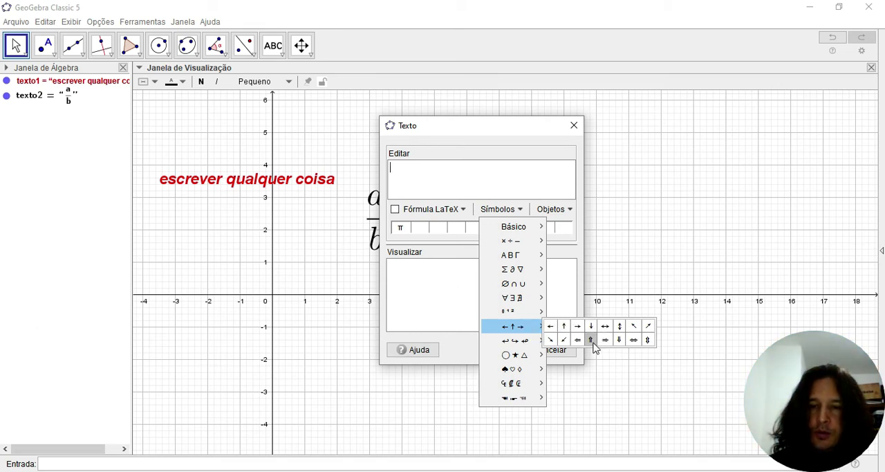
pyautogui.moveTo(526, 348)
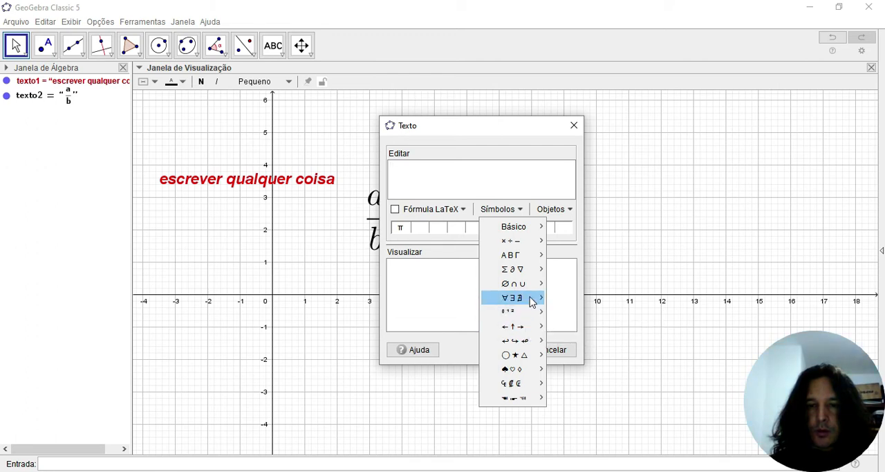
# - Enter the text "x=b ⇔ y=c", using the double-arrow symbol, and insert it at about (7.9, 2.1)
pyautogui.click(436, 178)
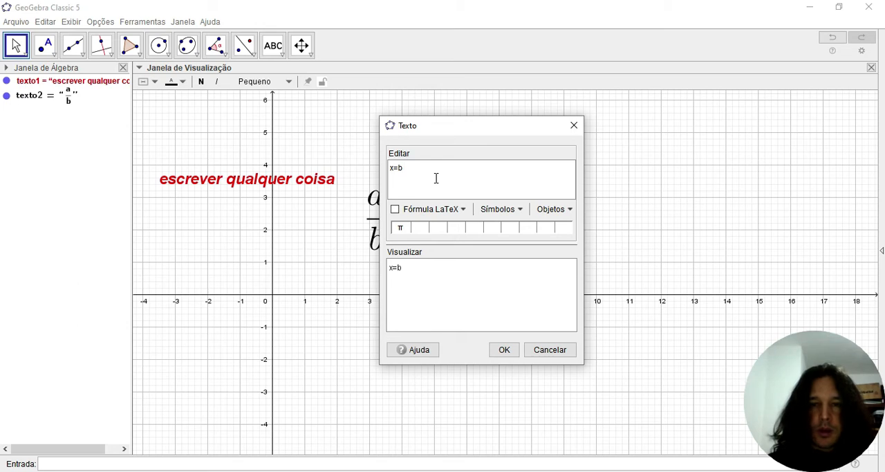
pyautogui.click(500, 213)
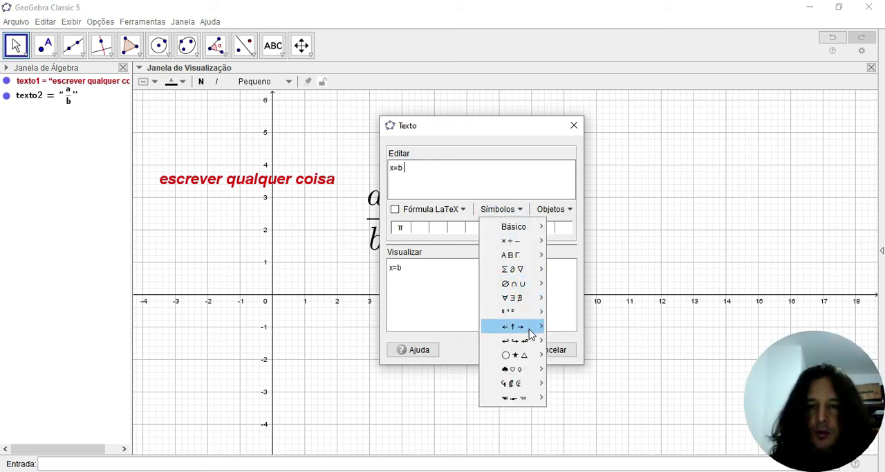
pyautogui.click(633, 339)
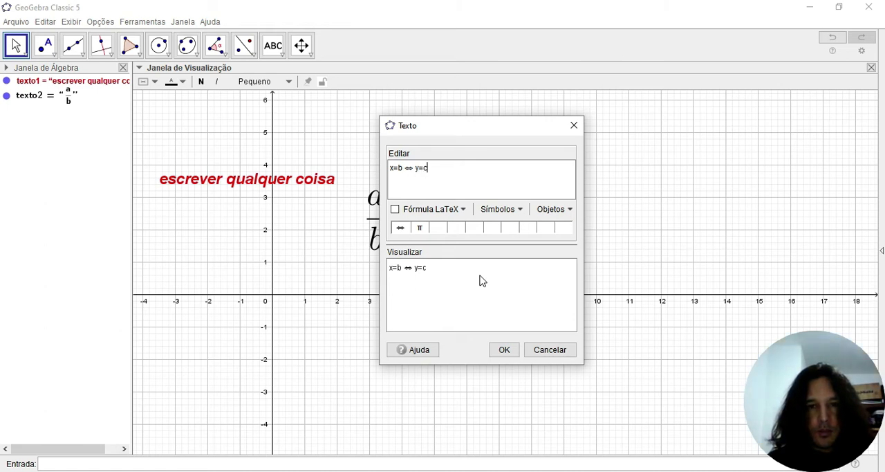
pyautogui.click(504, 350)
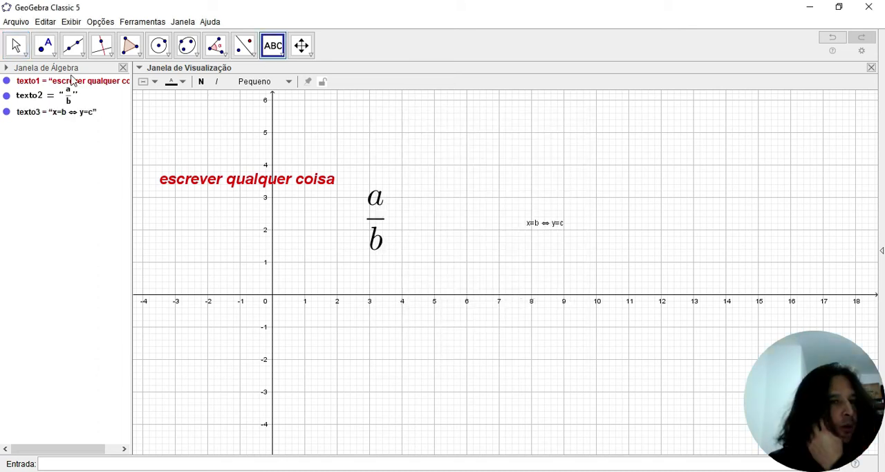
# - Set the text "x=b ⇔ y=c" to size Muito Grande and move it to start at about (5.2, 3.5)
pyautogui.click(16, 46)
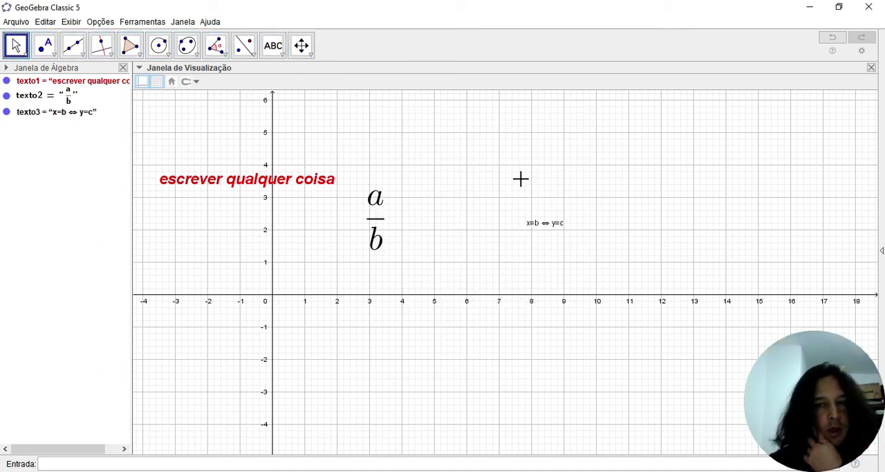
pyautogui.click(548, 230)
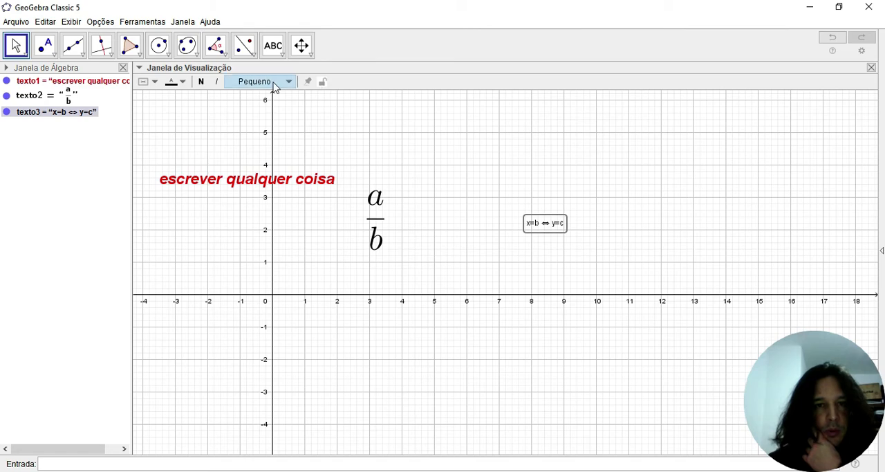
pyautogui.click(275, 84)
pyautogui.click(268, 171)
pyautogui.click(518, 241)
pyautogui.click(616, 237)
pyautogui.moveTo(615, 236); pyautogui.dragTo(520, 184)
pyautogui.click(281, 54)
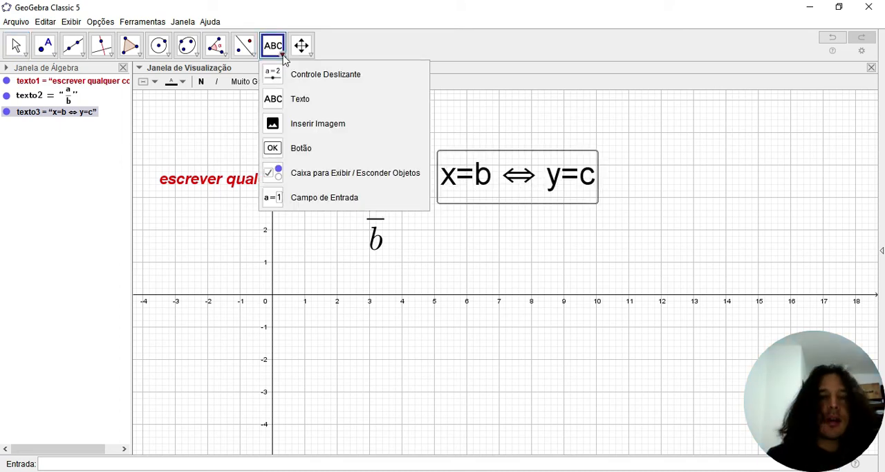
pyautogui.click(320, 126)
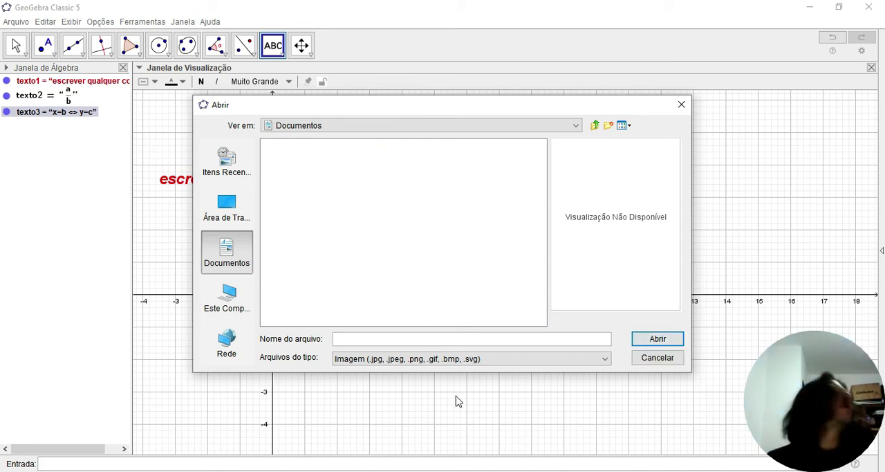
pyautogui.click(655, 365)
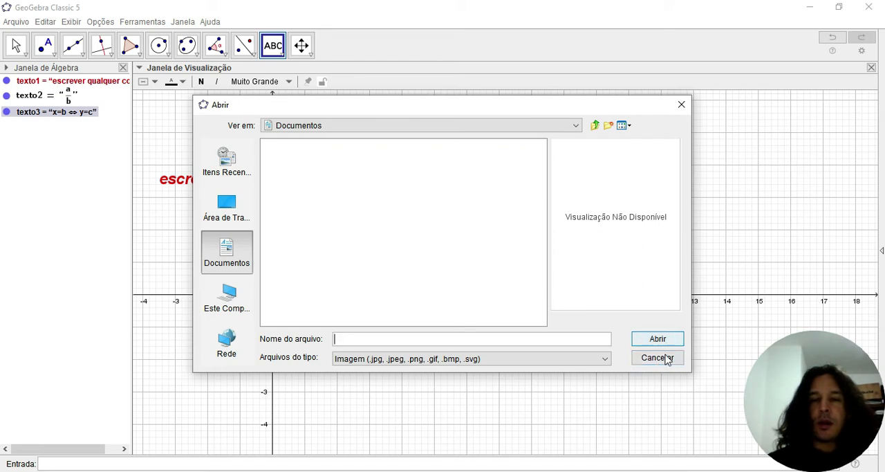
pyautogui.click(657, 357)
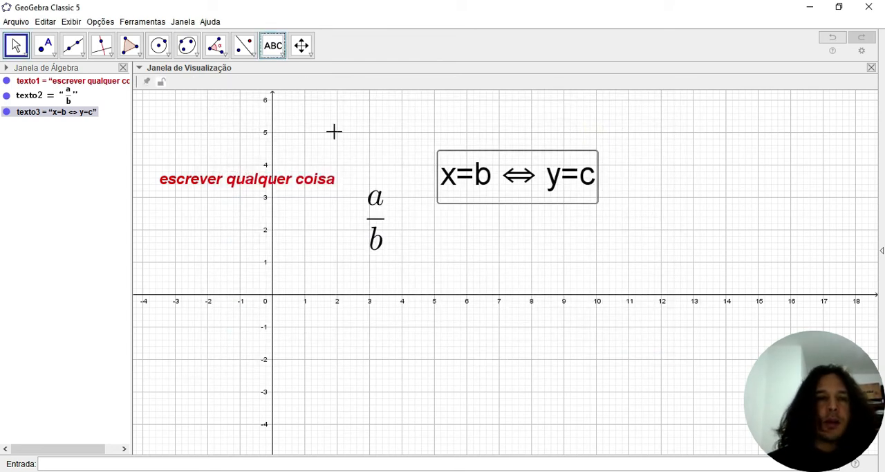
pyautogui.click(281, 60)
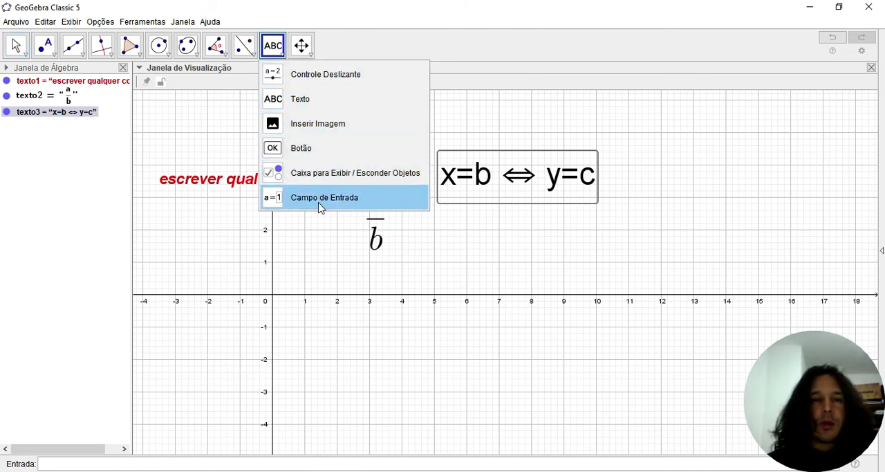
# - Shift the whole graphics view about 2.8 units right and 2.1 units down with Mover Janela de Visualização
pyautogui.click(310, 56)
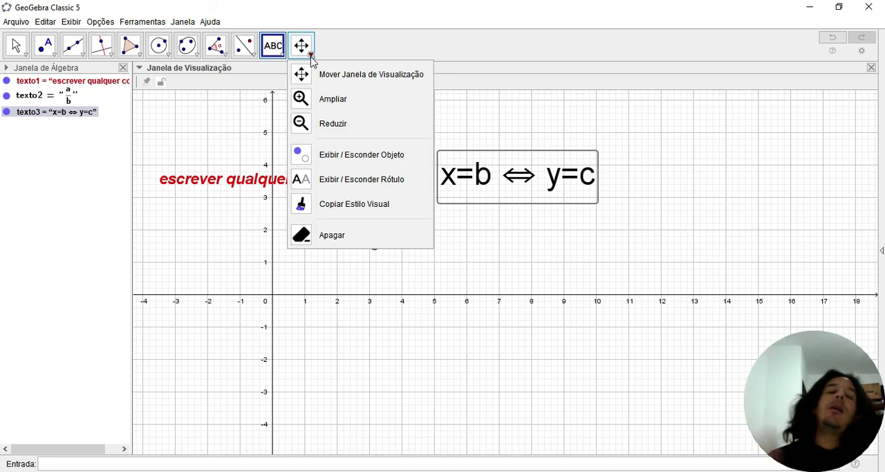
pyautogui.click(343, 77)
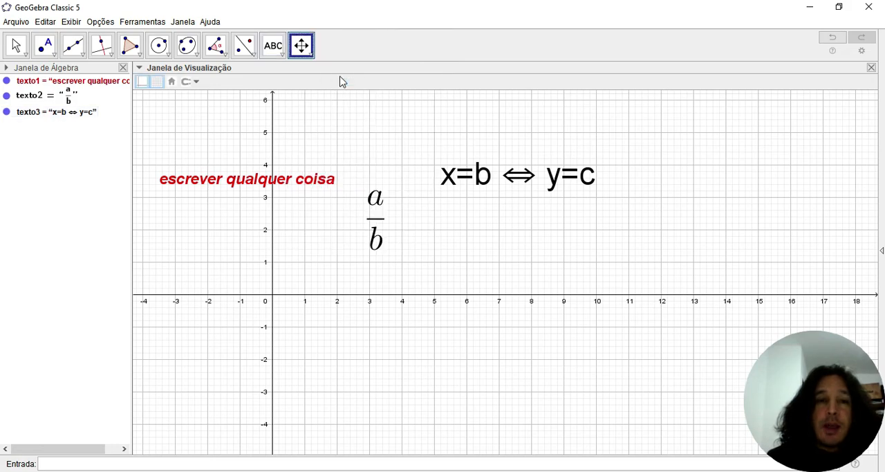
pyautogui.moveTo(390, 147); pyautogui.dragTo(463, 185)
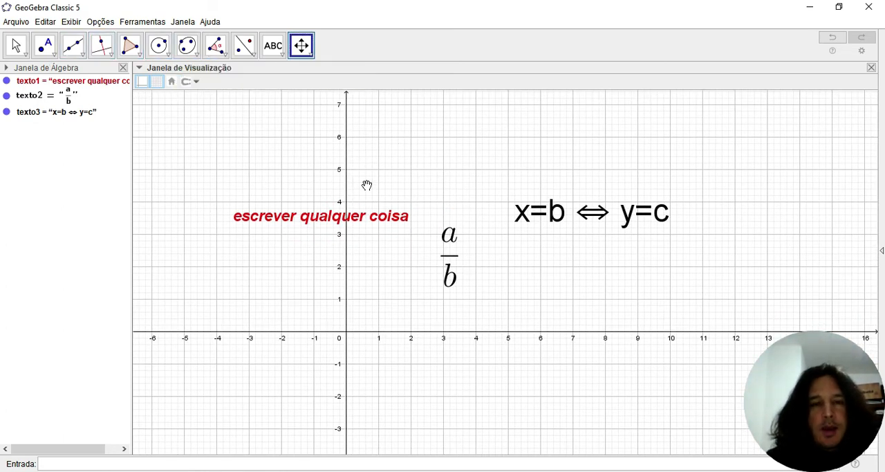
pyautogui.moveTo(295, 219)
pyautogui.mouseDown()
pyautogui.moveTo(246, 200)
pyautogui.moveTo(229, 175)
pyautogui.moveTo(311, 220)
pyautogui.mouseUp()
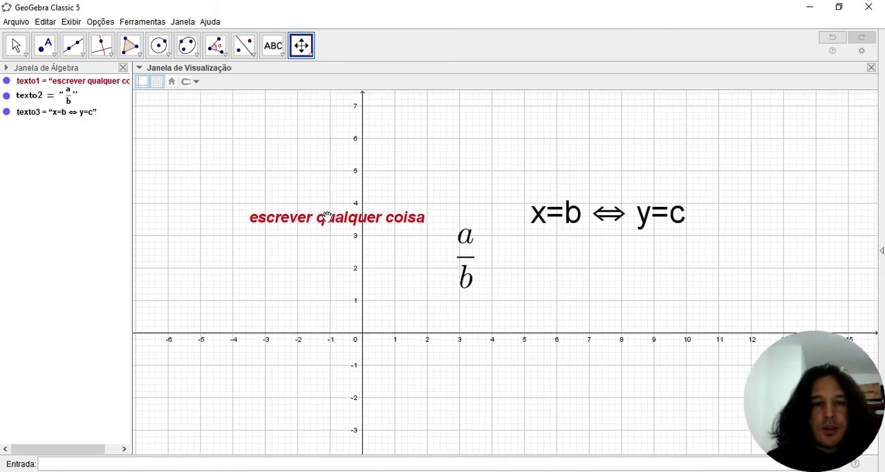
pyautogui.moveTo(310, 221); pyautogui.dragTo(309, 252)
# - Move "escrever qualquer coisa" to about (-3, 4.3), "x=b ⇔ y=c" to about (4, 5.7) and the a/b fraction to about (6, 1.2)
pyautogui.click(23, 49)
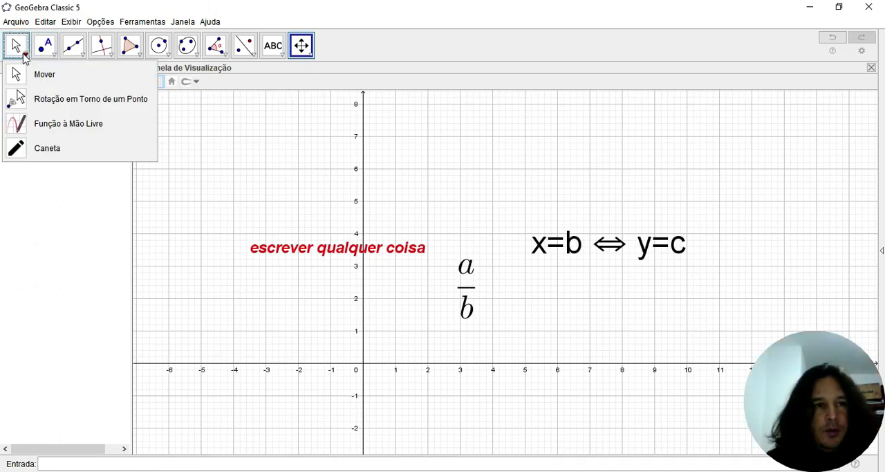
pyautogui.click(40, 80)
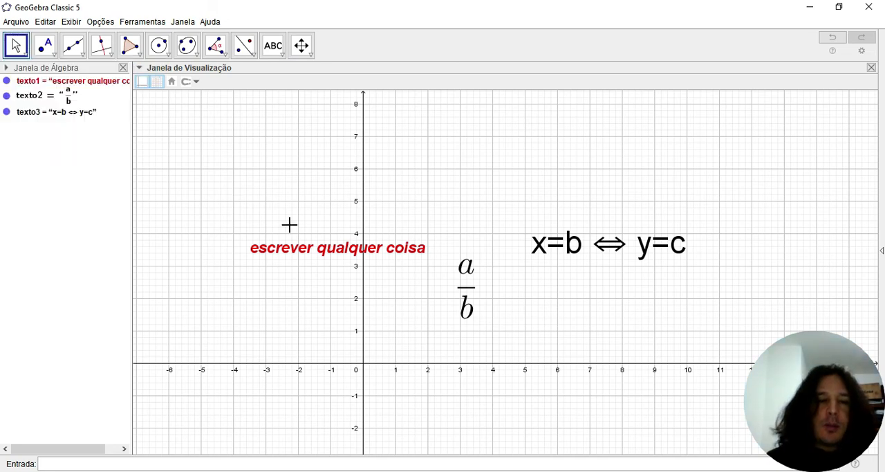
pyautogui.moveTo(302, 253); pyautogui.dragTo(296, 235)
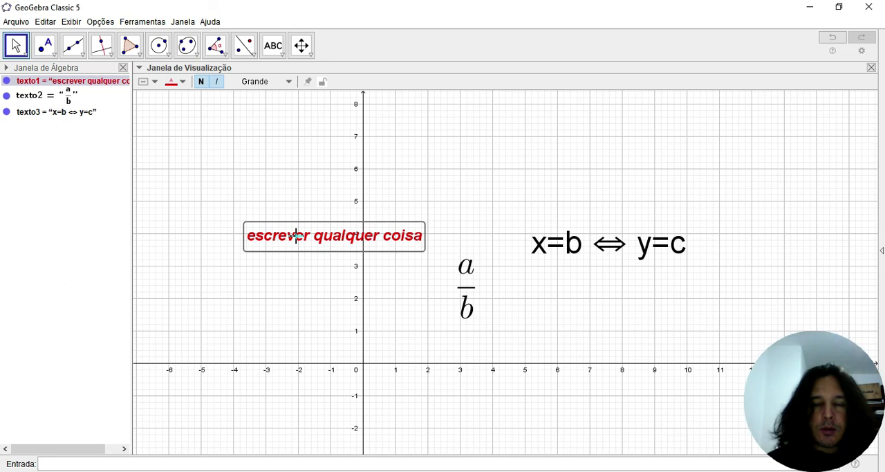
pyautogui.moveTo(571, 257); pyautogui.dragTo(535, 184)
pyautogui.moveTo(466, 273); pyautogui.dragTo(571, 268)
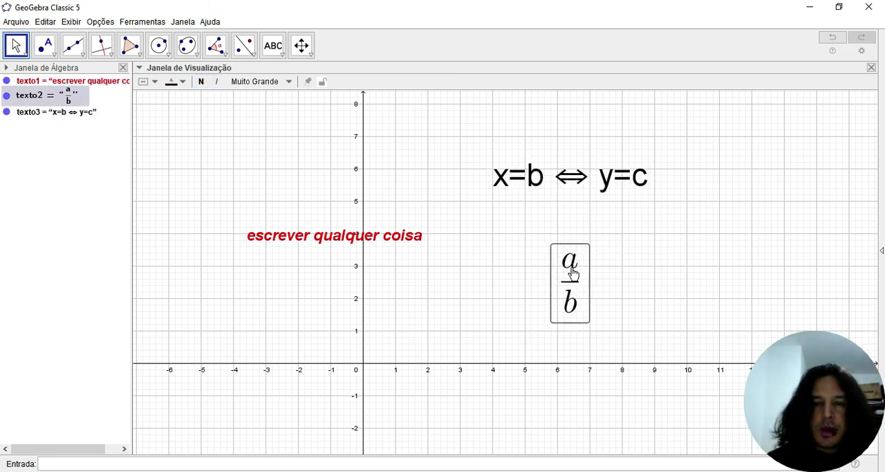
pyautogui.moveTo(326, 245); pyautogui.dragTo(345, 229)
pyautogui.moveTo(572, 282); pyautogui.dragTo(558, 322)
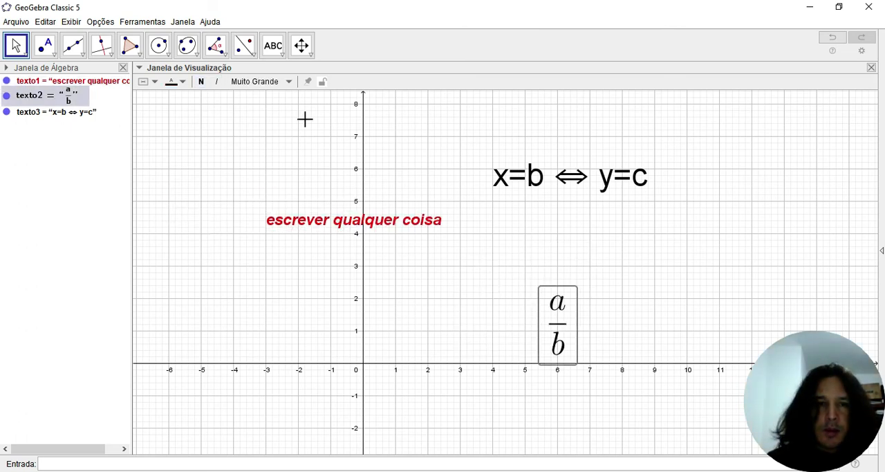
# - Shift the graphics view slightly left and down with Mover Janela de Visualização, keeping the texts in place on the grid
pyautogui.click(309, 57)
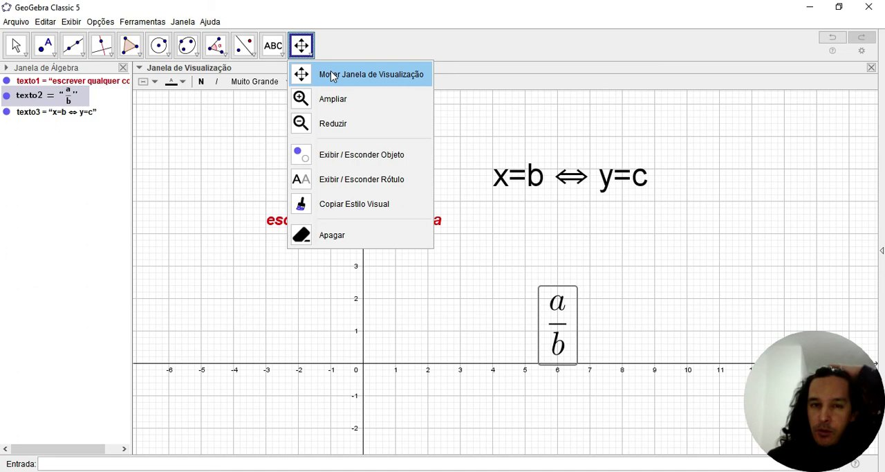
pyautogui.click(331, 77)
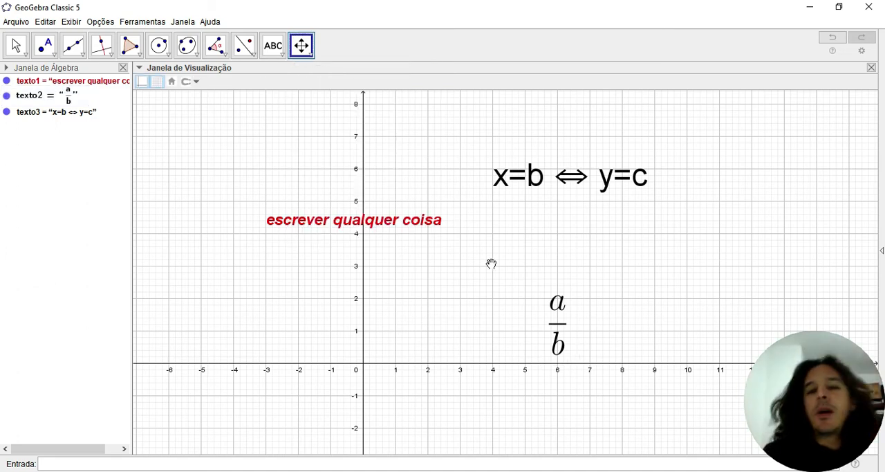
pyautogui.moveTo(491, 263)
pyautogui.mouseDown()
pyautogui.moveTo(461, 281)
pyautogui.moveTo(468, 263)
pyautogui.moveTo(480, 263)
pyautogui.mouseUp()
pyautogui.moveTo(559, 177); pyautogui.dragTo(565, 195)
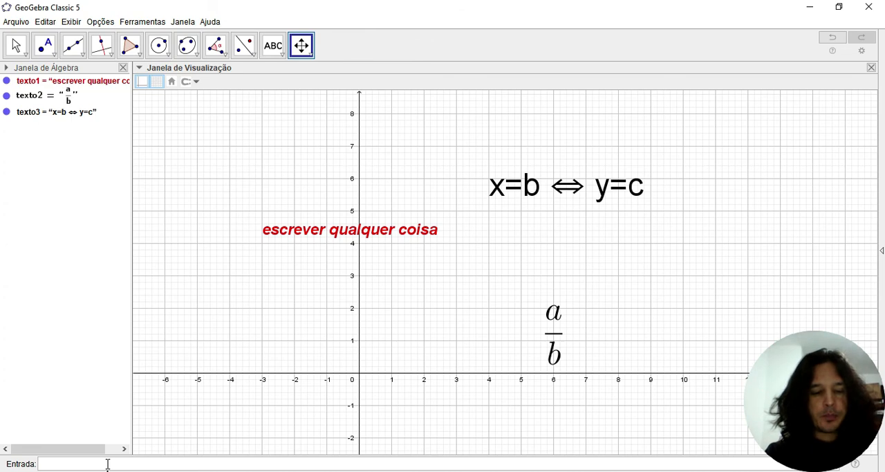
# - Plot the curve y=x^3 and shift the graphics view about 3 units right and 2 units up with the Mover tool
pyautogui.write('=x')
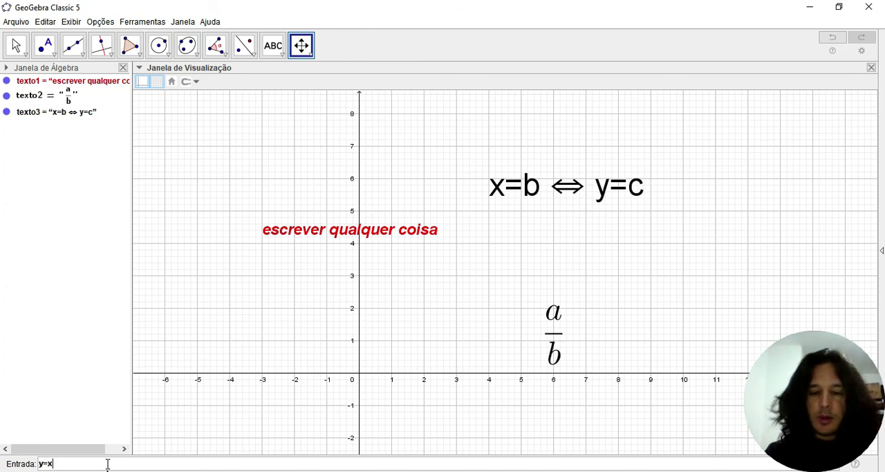
pyautogui.write('^3')
pyautogui.press('Return')
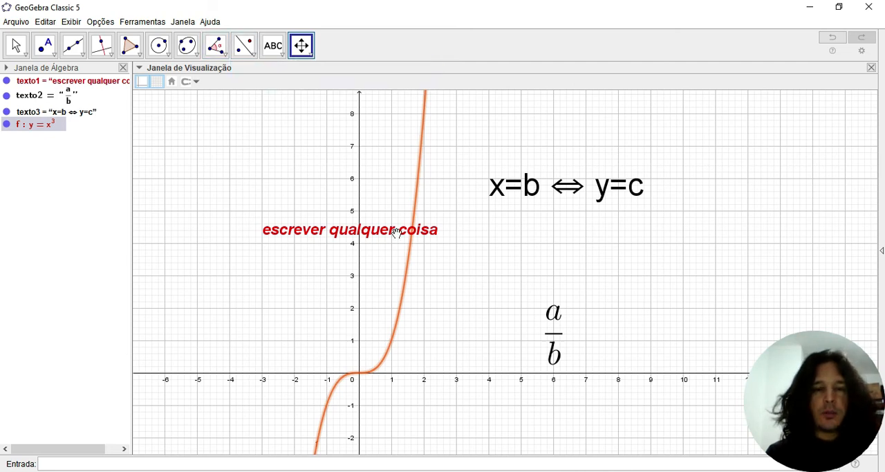
pyautogui.click(16, 45)
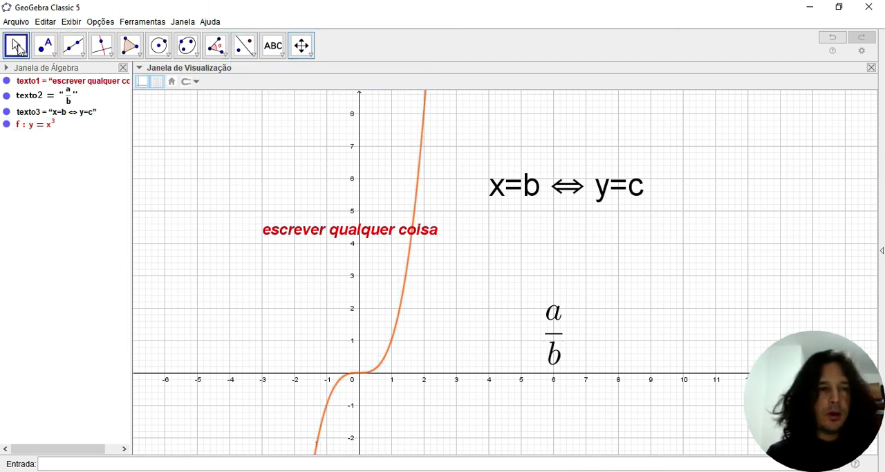
pyautogui.moveTo(253, 307); pyautogui.dragTo(350, 241)
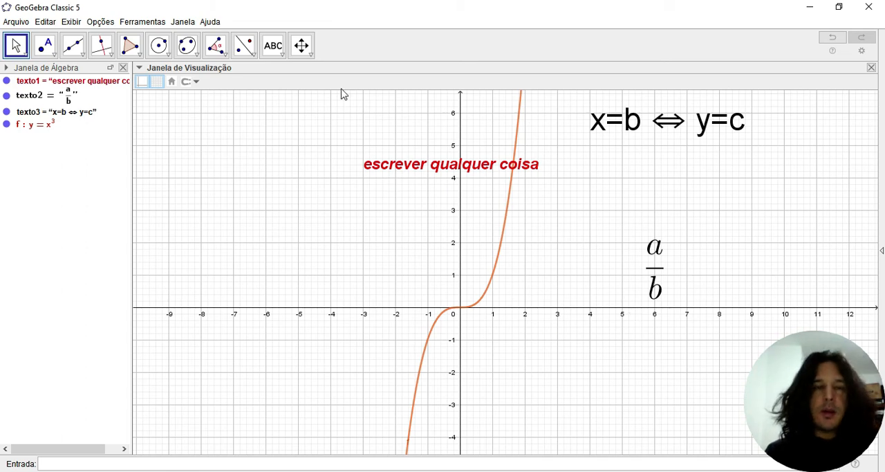
# - Stretch the x-axis to about 3.3 times its scale and the y-axis to about 1.1 times with Mover Janela de Visualização
pyautogui.click(308, 55)
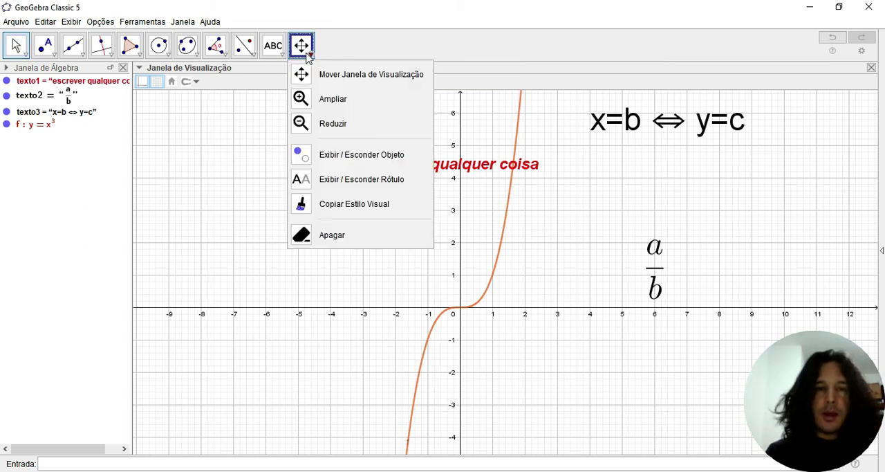
pyautogui.click(332, 83)
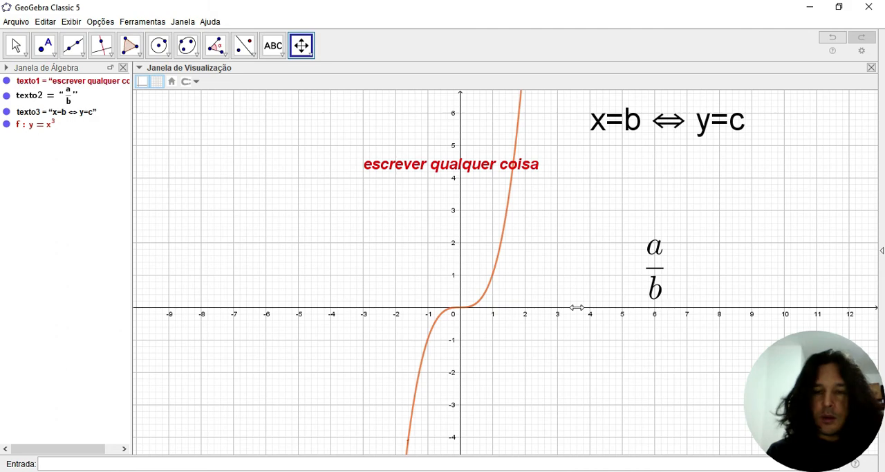
pyautogui.moveTo(578, 307); pyautogui.dragTo(793, 295)
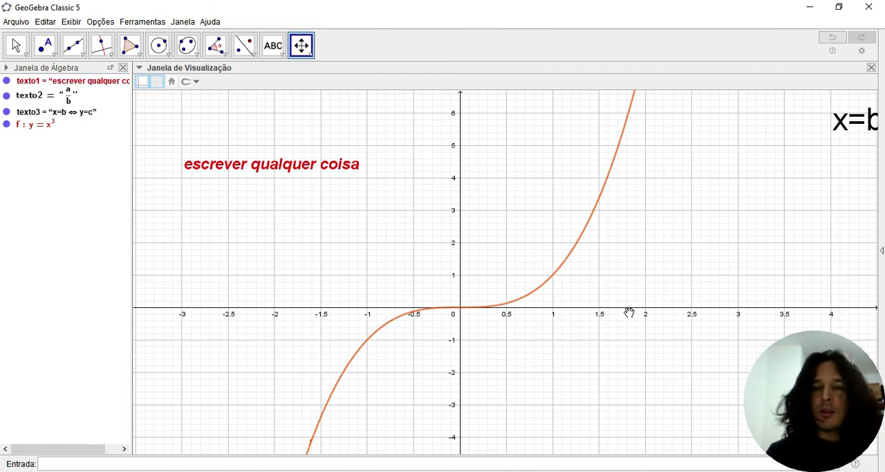
pyautogui.moveTo(674, 308); pyautogui.dragTo(709, 309)
pyautogui.moveTo(460, 222)
pyautogui.mouseDown()
pyautogui.moveTo(459, 155)
pyautogui.moveTo(461, 207)
pyautogui.mouseUp()
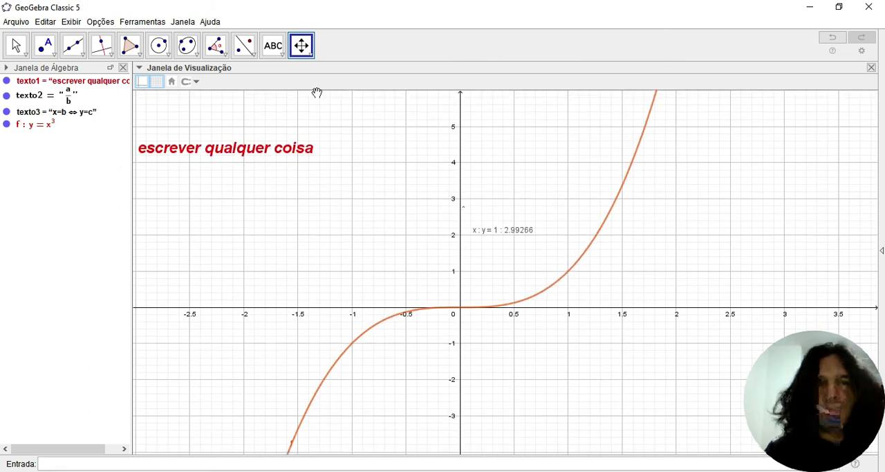
# - Magnify the graph once with the Ampliar tool around the point at about (0.55, 1.5)
pyautogui.click(312, 55)
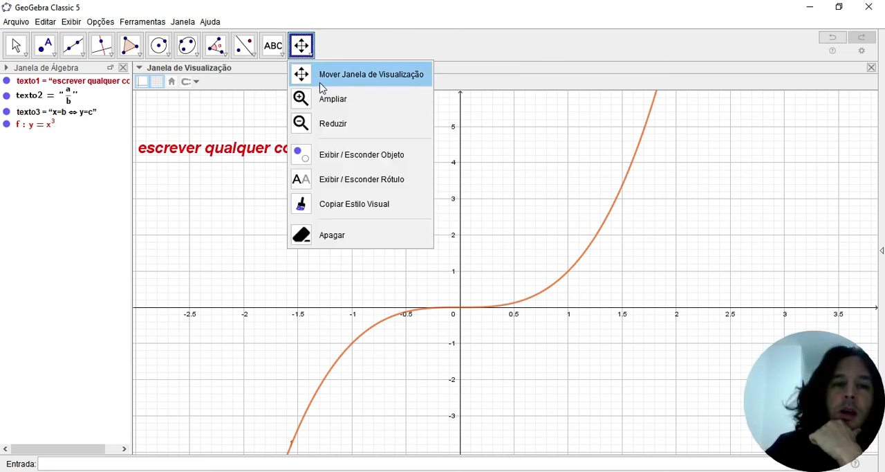
pyautogui.click(331, 105)
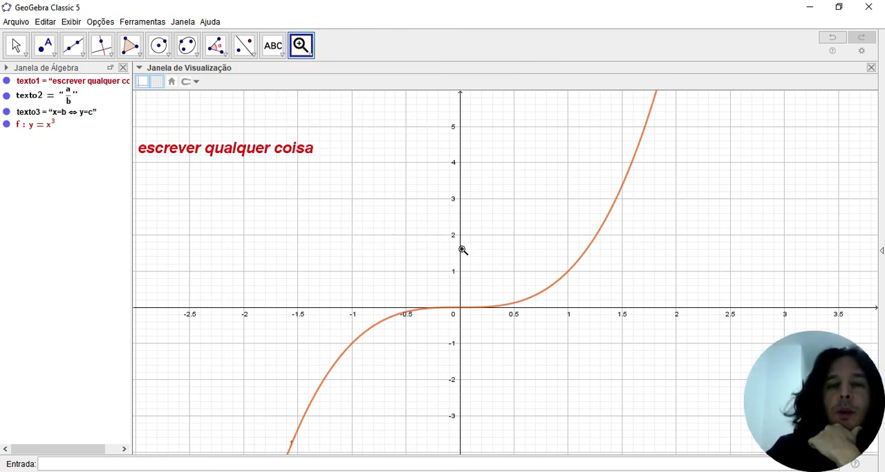
pyautogui.click(519, 253)
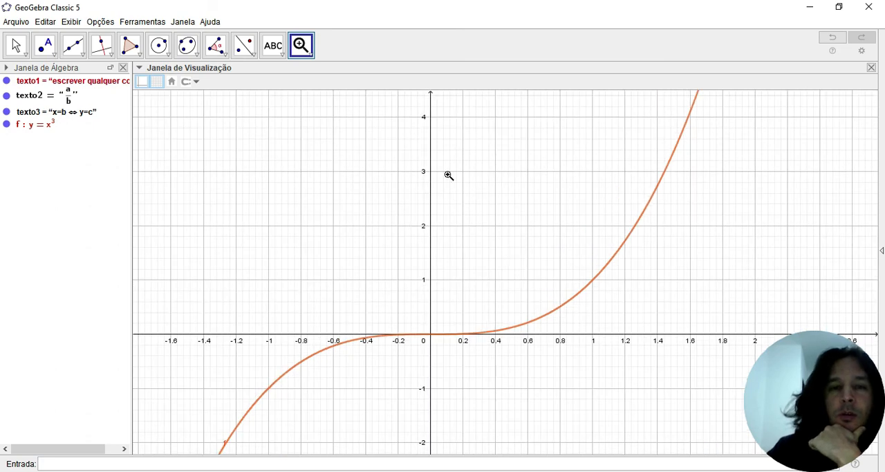
# - Zoom the graphics view out twice with the Reduzir tool, centred near the upper part of the curve
pyautogui.click(311, 55)
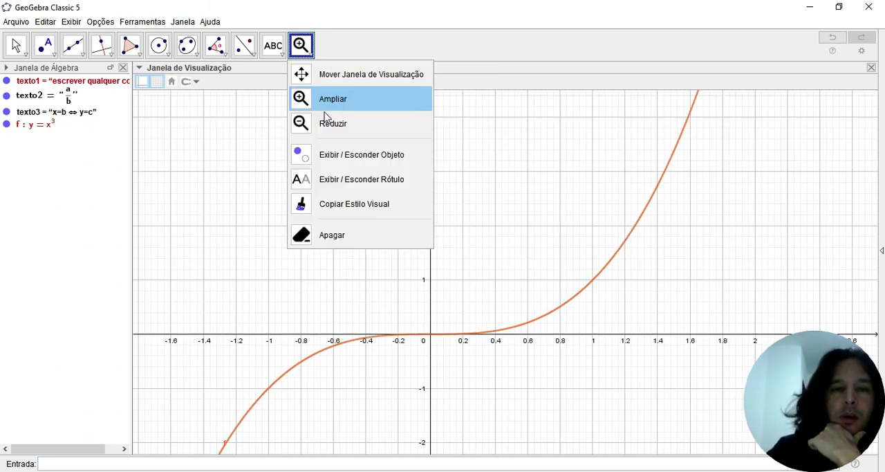
pyautogui.click(328, 122)
pyautogui.click(484, 235)
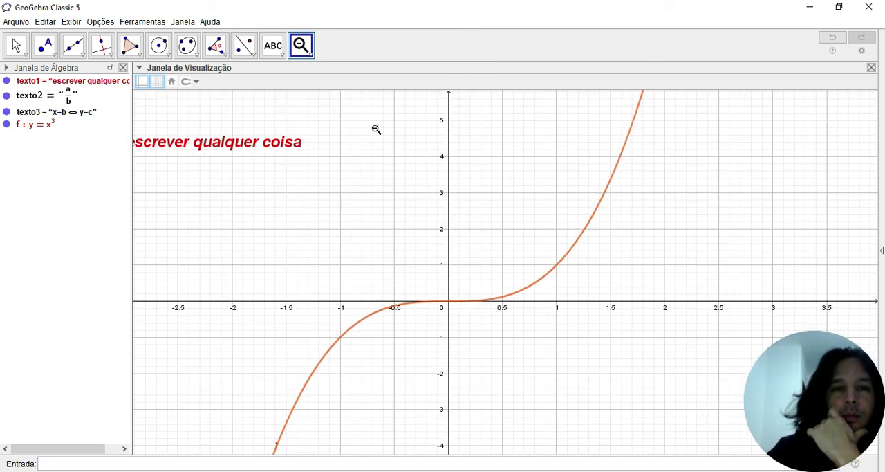
pyautogui.click(311, 58)
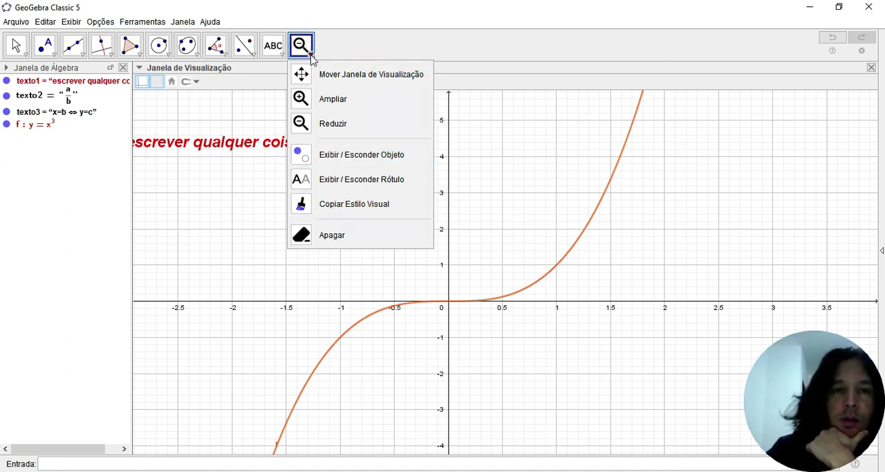
pyautogui.click(358, 49)
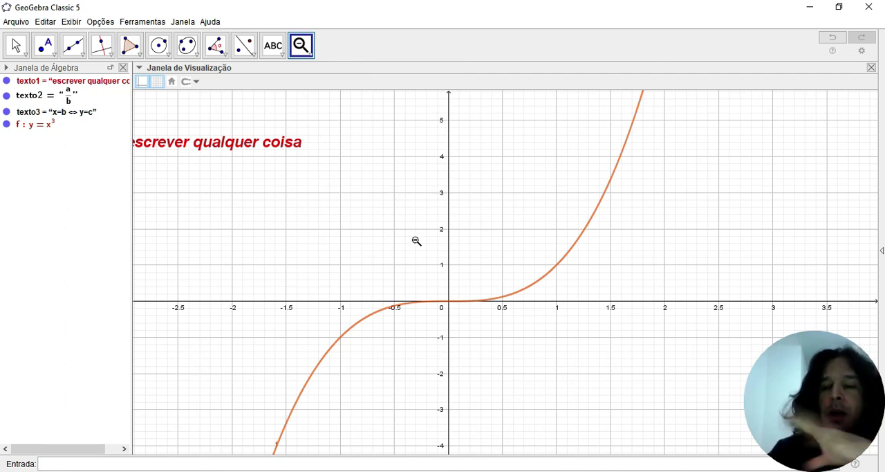
pyautogui.click(499, 216)
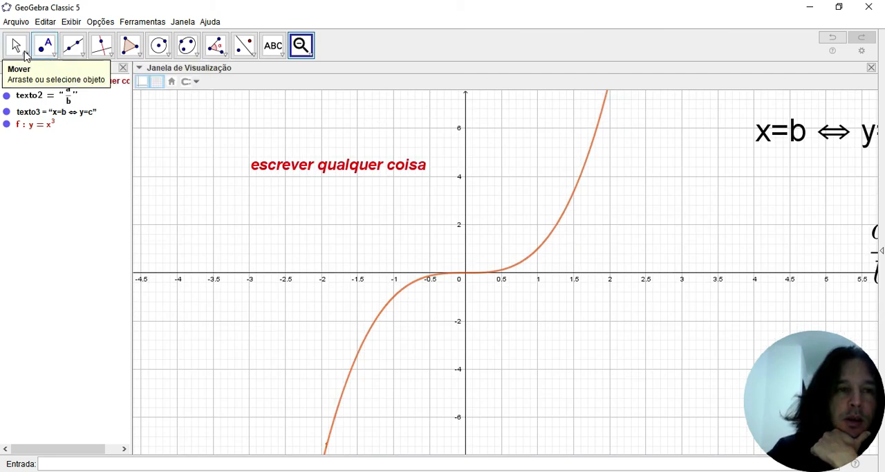
# - Restore the graphics view with Visualização Padrão and shift it about 5.3 units left and 1.2 units down with the Mover tool
pyautogui.click(22, 55)
pyautogui.click(39, 74)
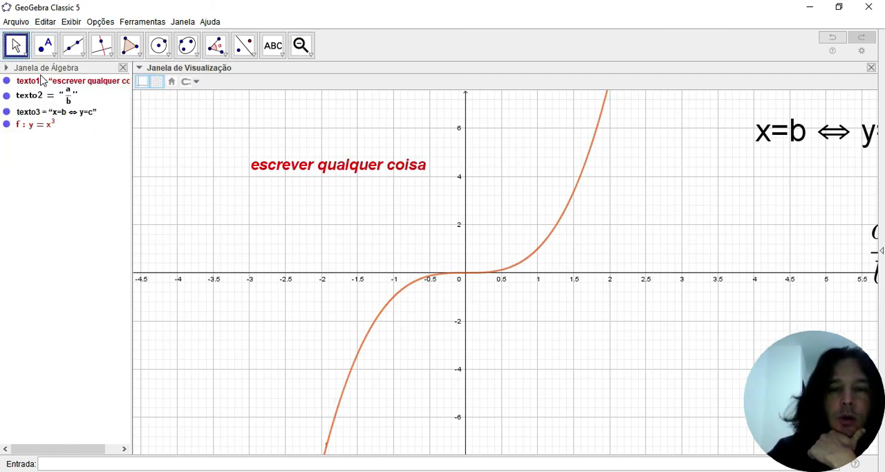
pyautogui.rightClick(509, 180)
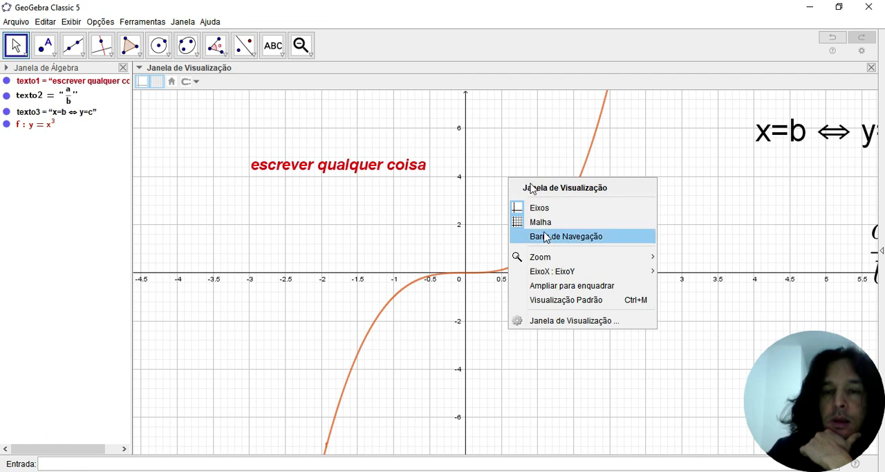
pyautogui.click(556, 301)
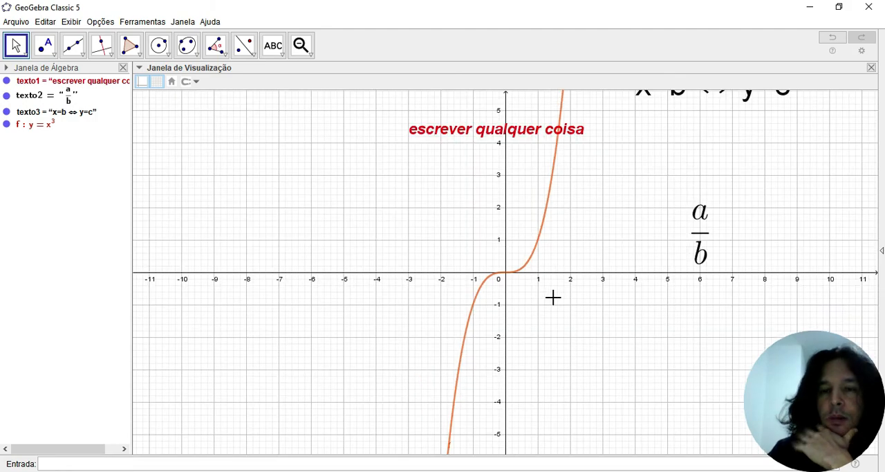
pyautogui.moveTo(634, 186); pyautogui.dragTo(461, 225)
# - Fit the objects in the graphics view with Ampliar para enquadrar and shift it about 3 units right and 2000 units up
pyautogui.rightClick(461, 224)
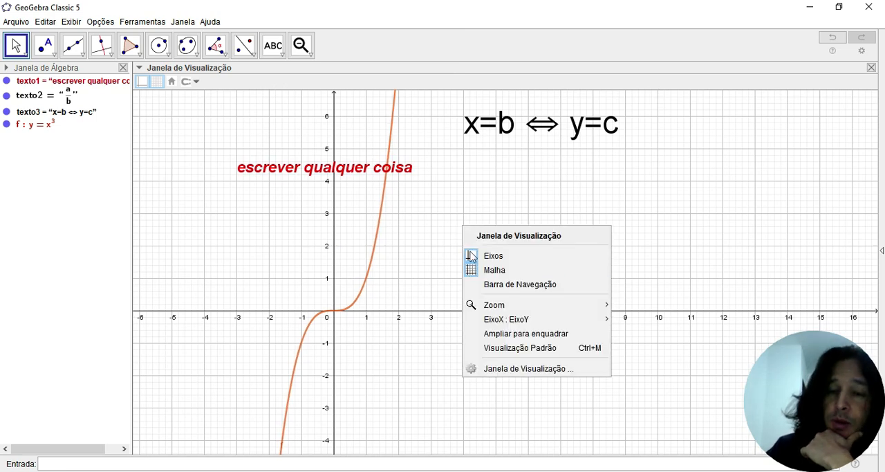
pyautogui.click(512, 336)
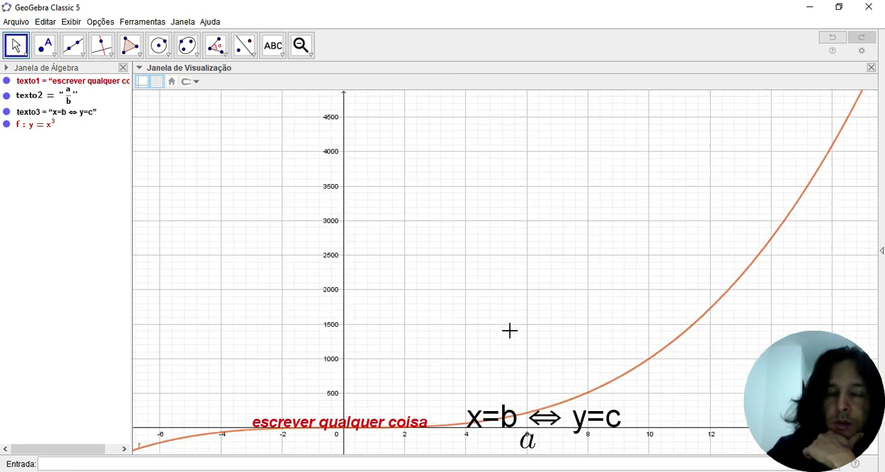
pyautogui.moveTo(403, 359); pyautogui.dragTo(499, 220)
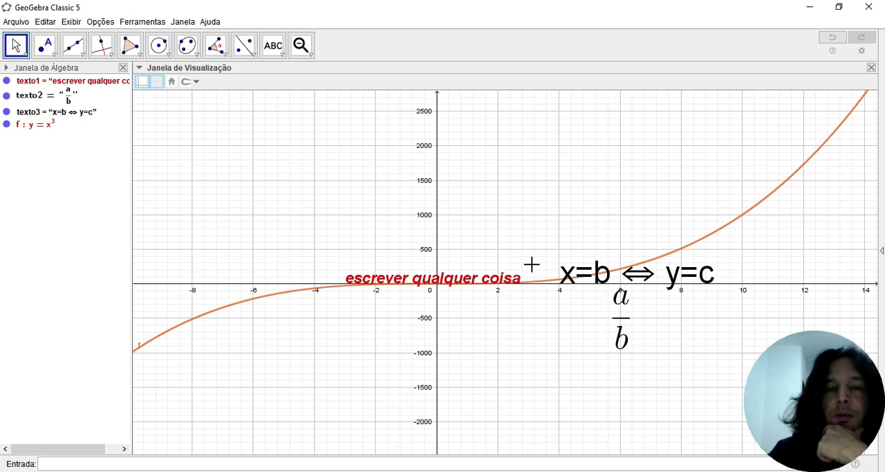
# - Reset the graphics view to Visualização Padrão and shift it about 3.7 units left and 2.3 units down
pyautogui.rightClick(582, 199)
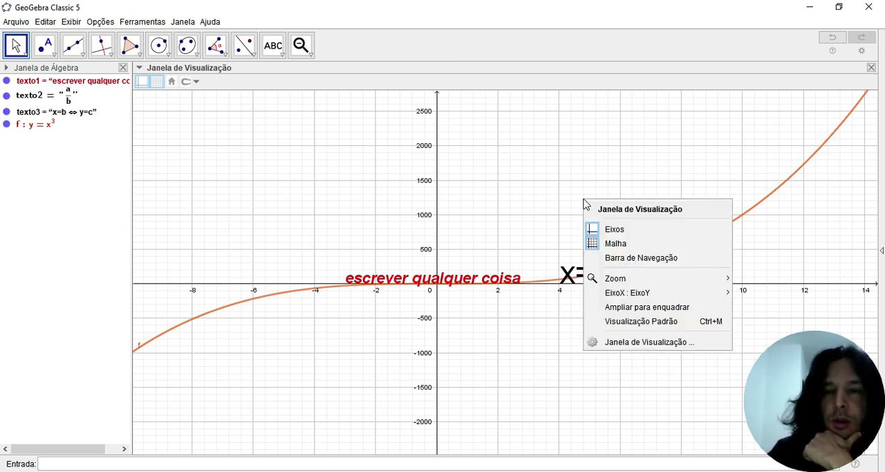
pyautogui.click(641, 321)
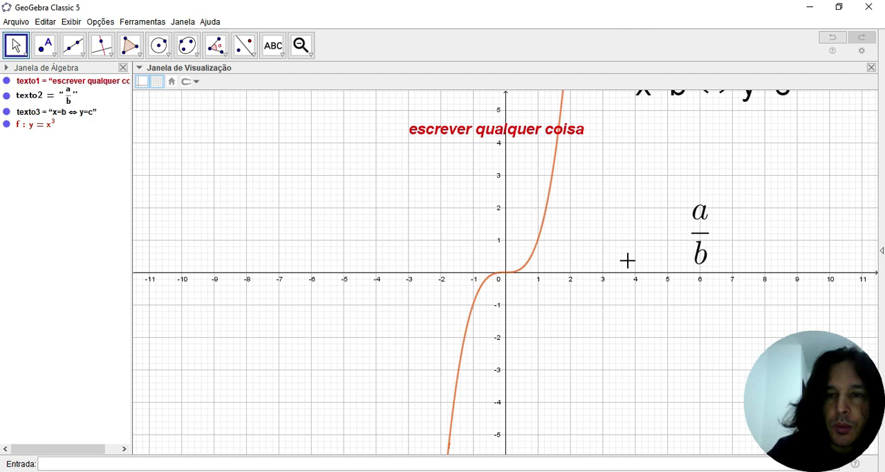
pyautogui.moveTo(591, 248); pyautogui.dragTo(512, 298)
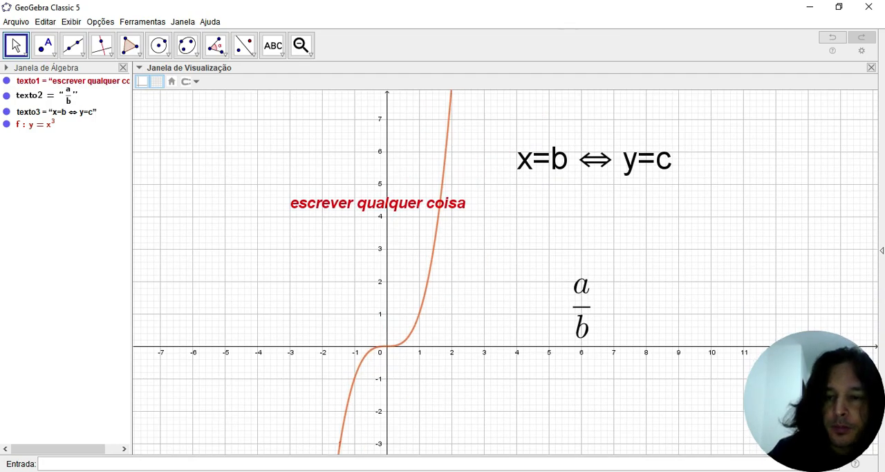